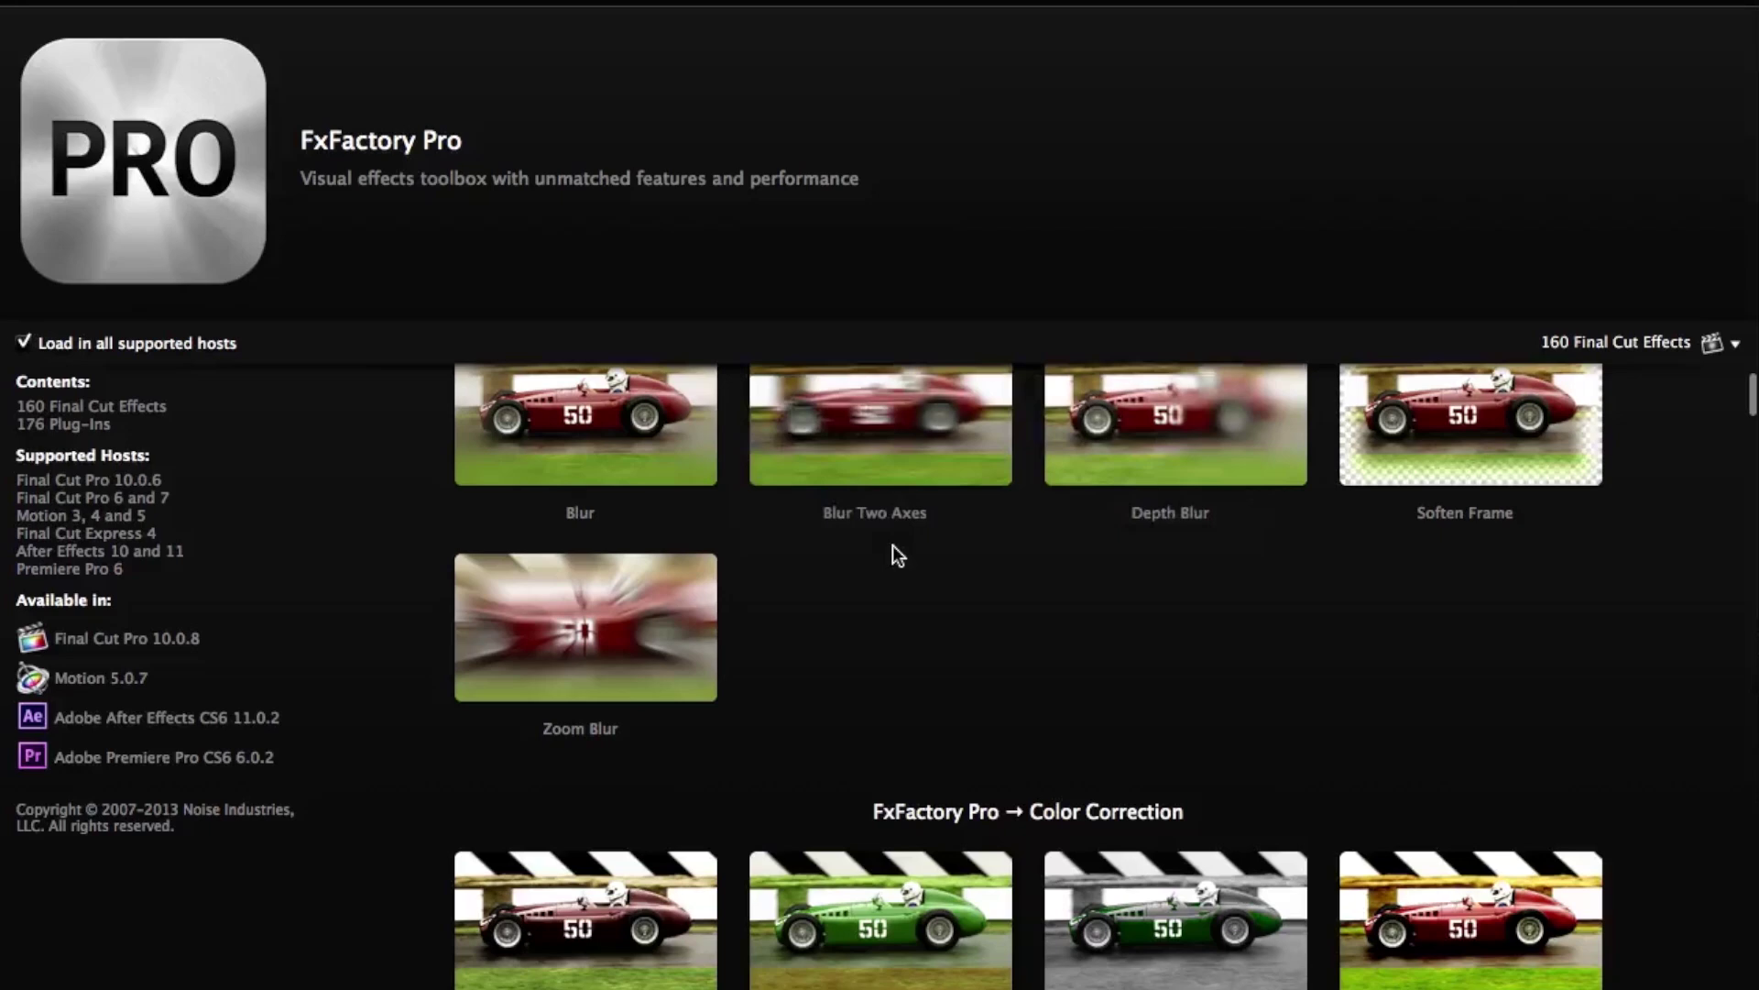
Scroll the FxFactory Pro effects catalogue past Blur and Color Correction to the Distort effects
scroll(892, 546, "down", 1)
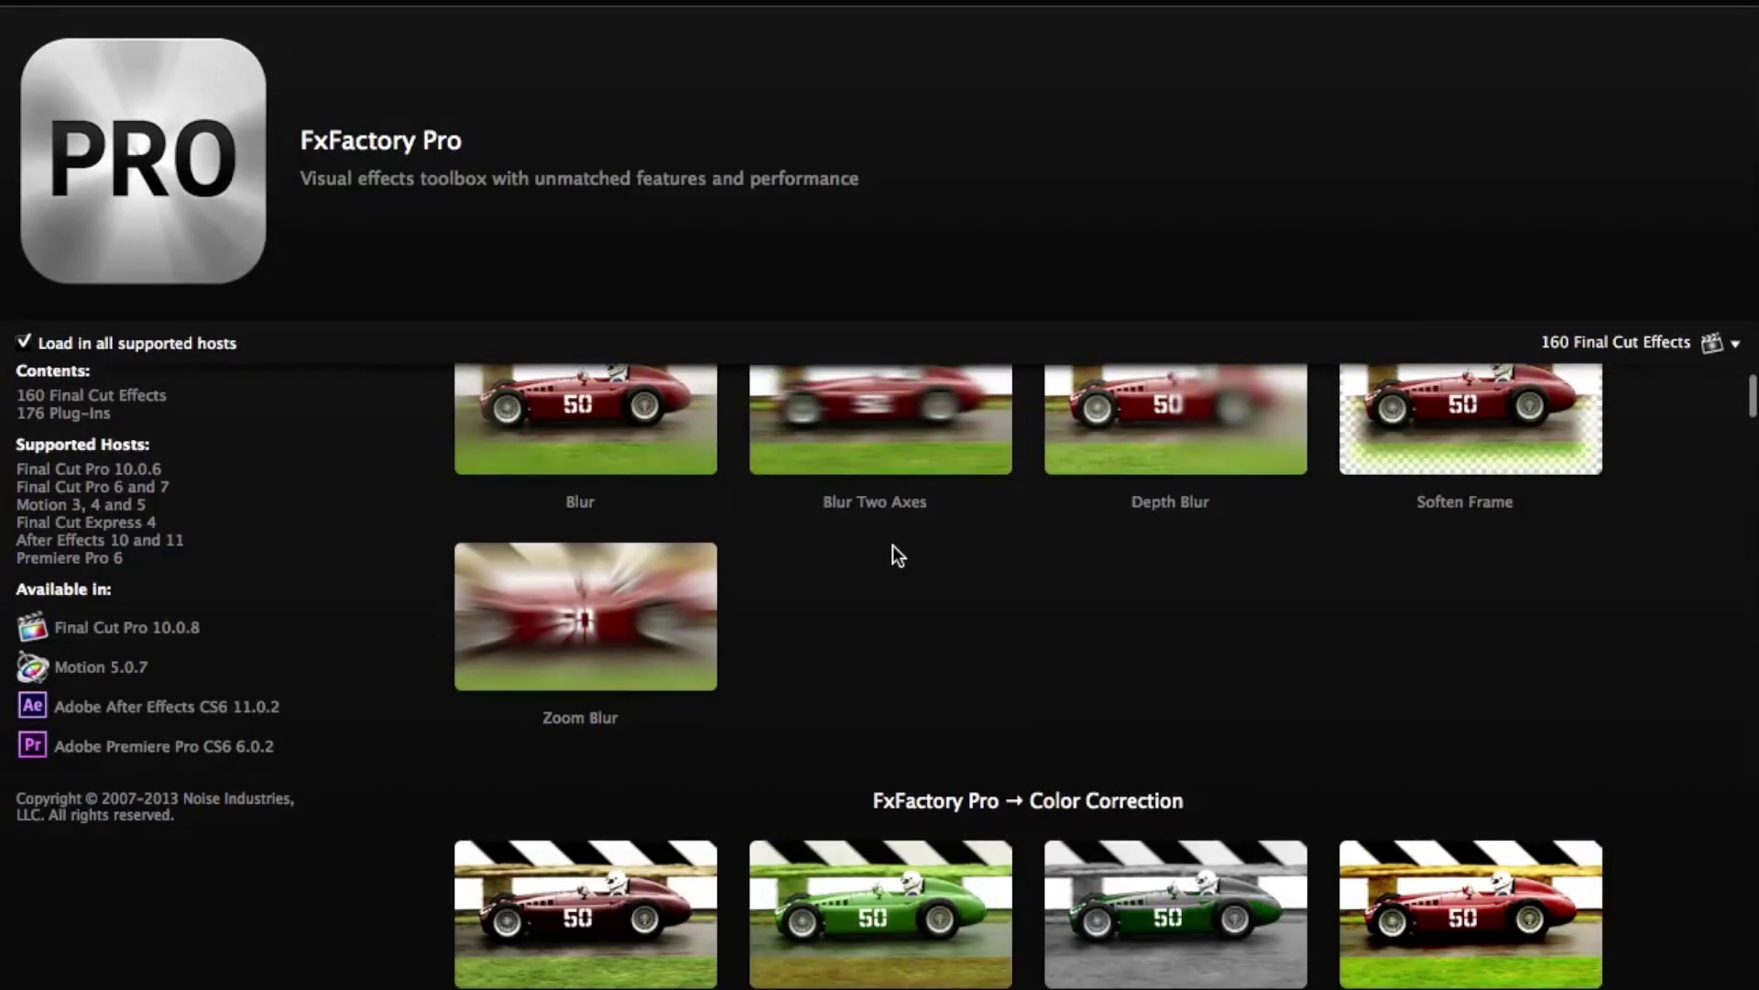
scroll(1562, 614, "down", 5)
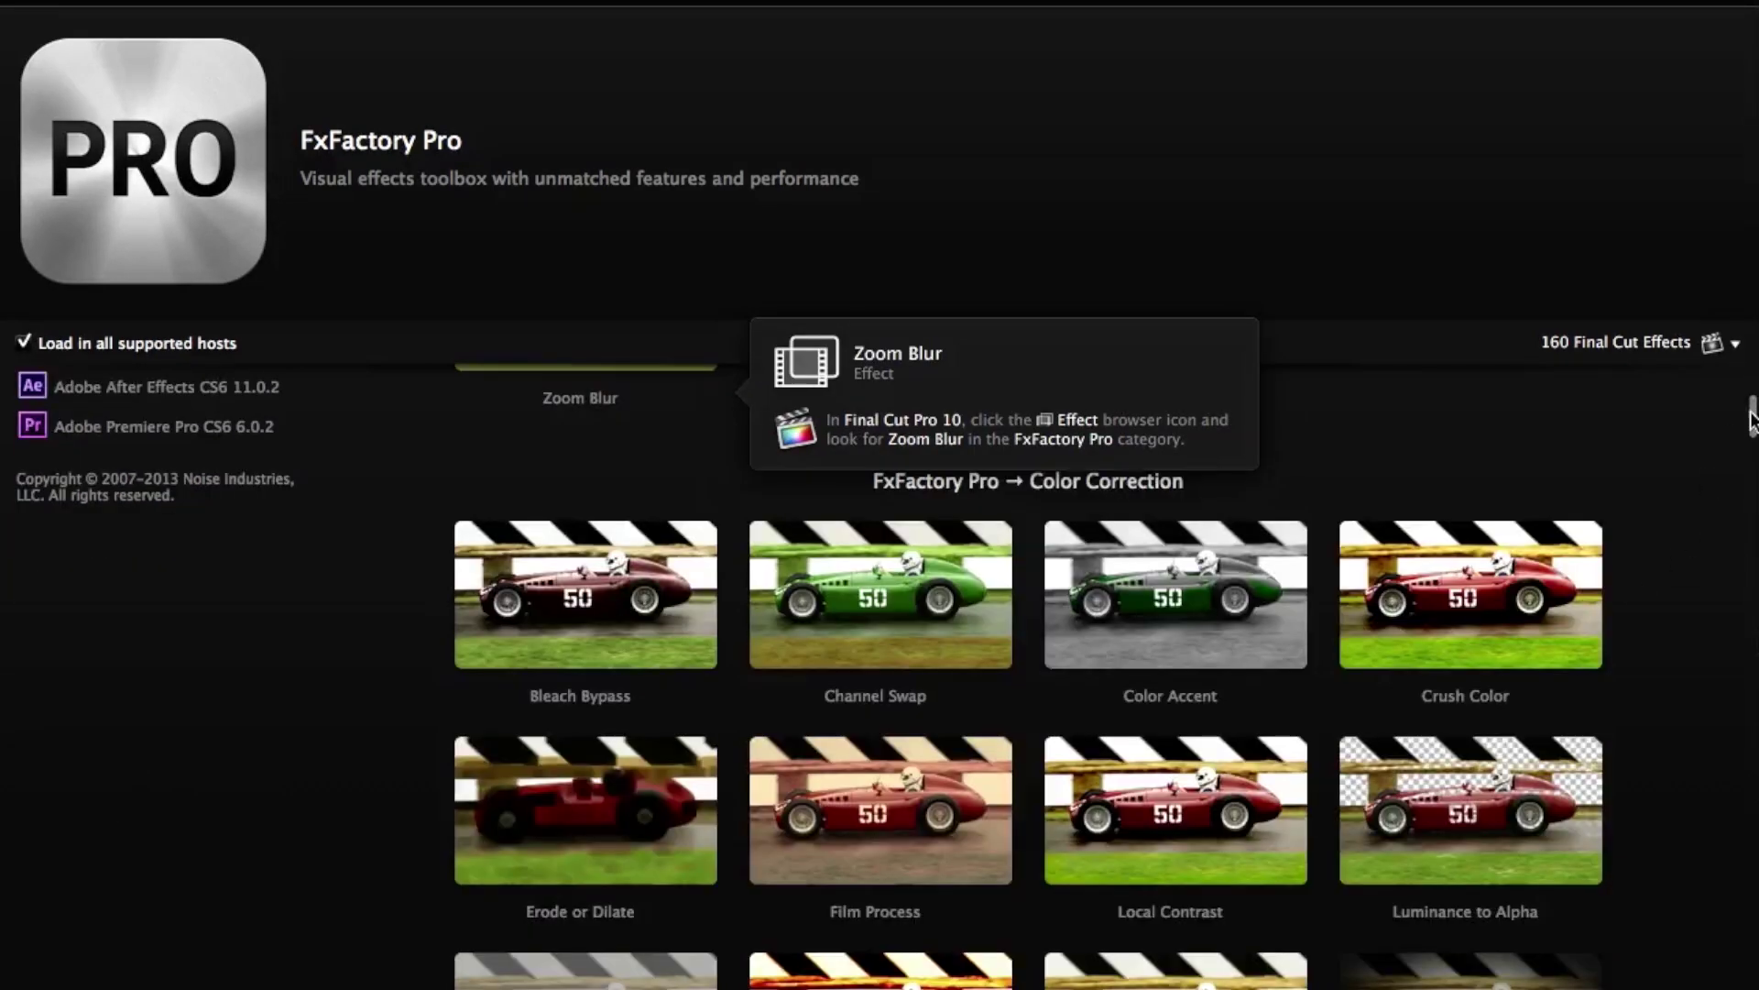
scroll(1751, 444, "down", 10)
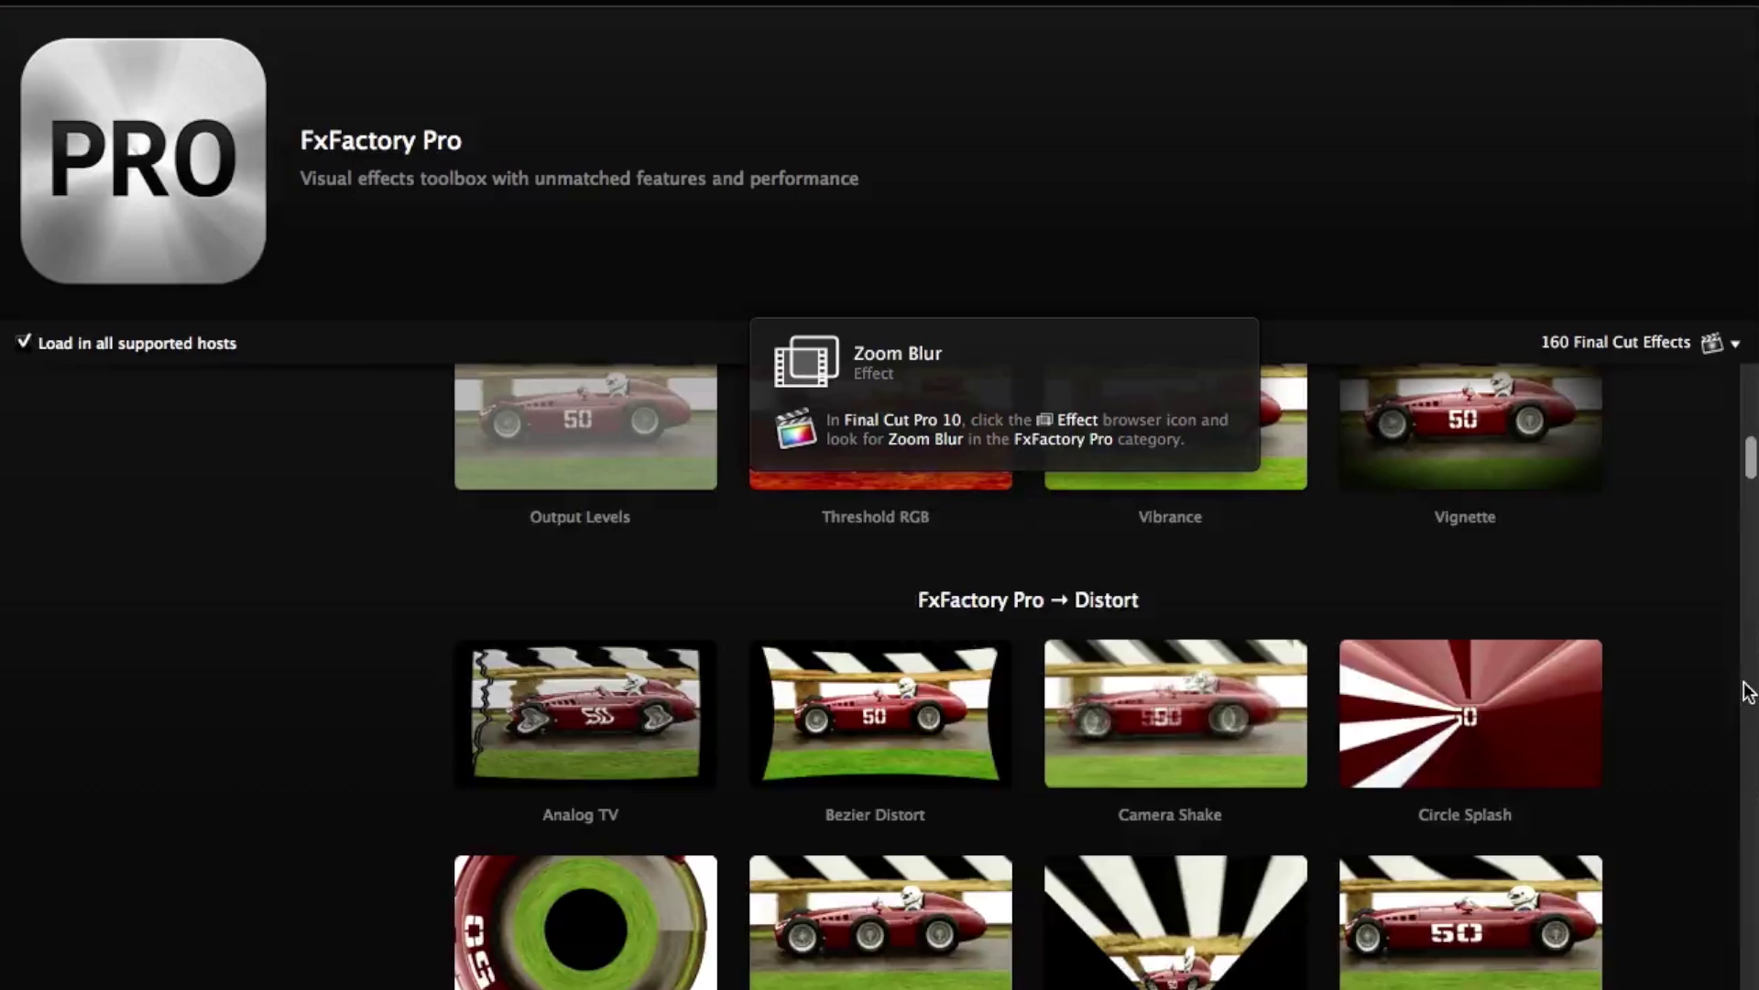
scroll(1749, 724, "down", 5)
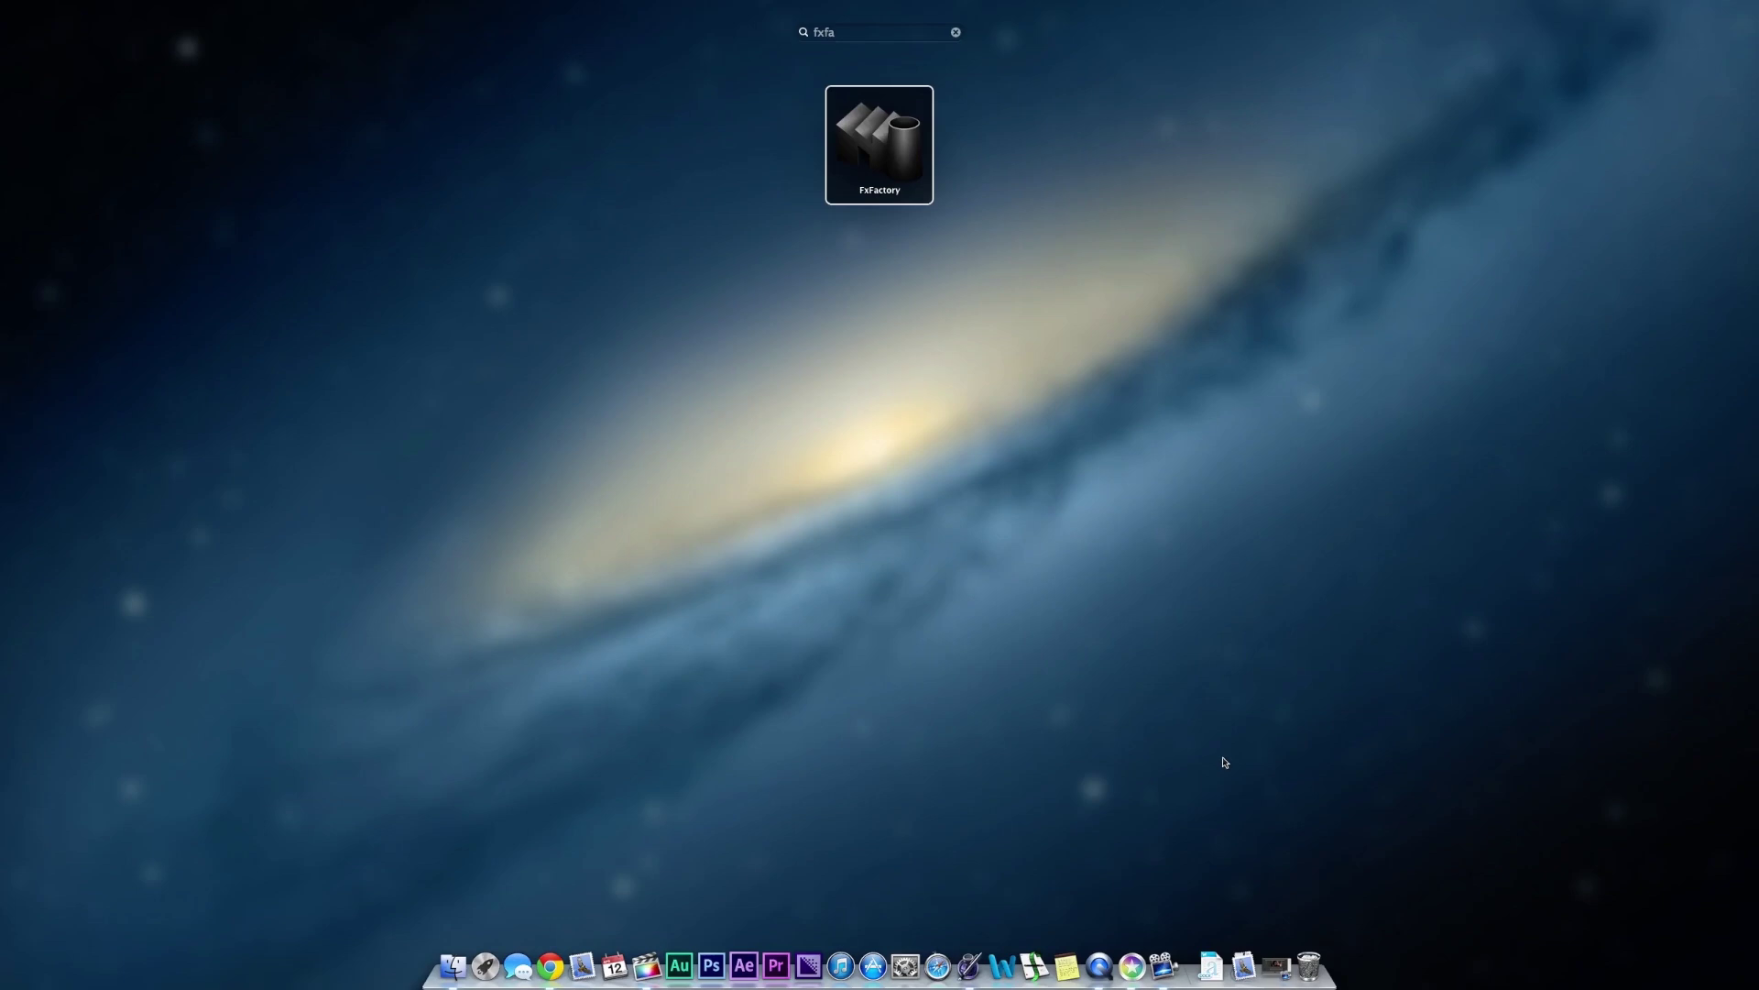
Launch FxFactory from the Launchpad search for 'fxfa' to view its installed packages
left_click(879, 147)
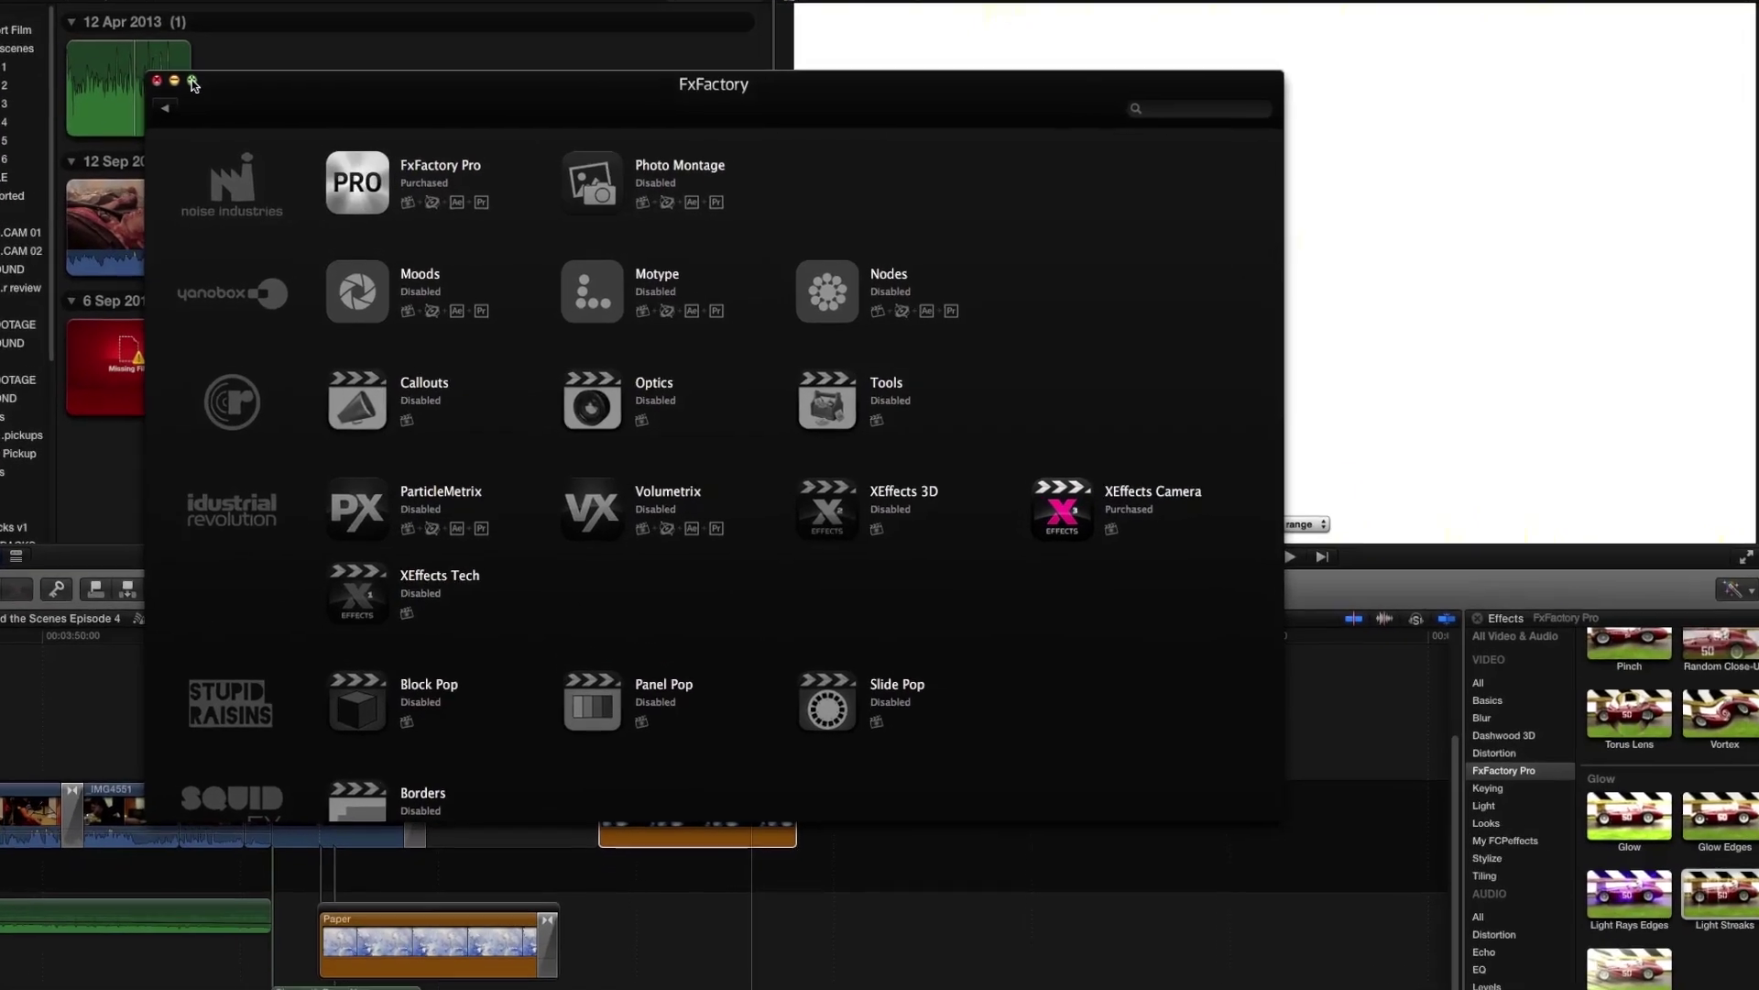
mouse_move(573, 292)
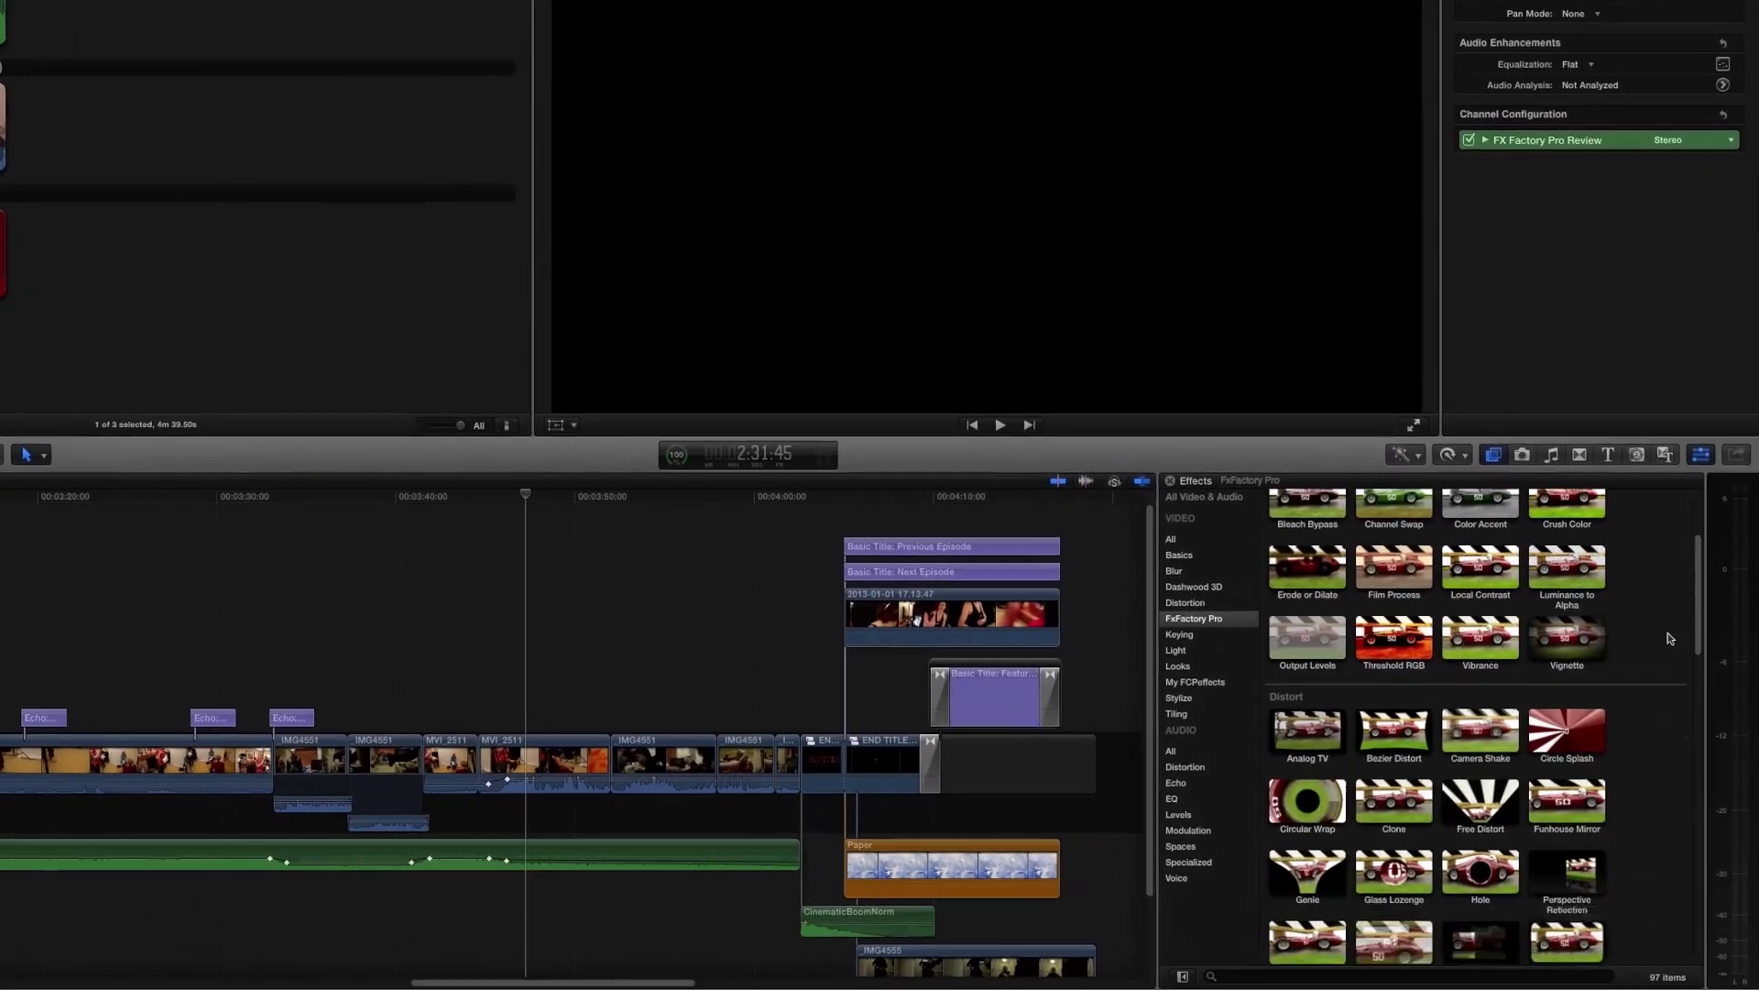
Scroll the FxFactory Pro effects in the Effects browser down to Stylize and Tiling
scroll(1668, 634, "down", 2)
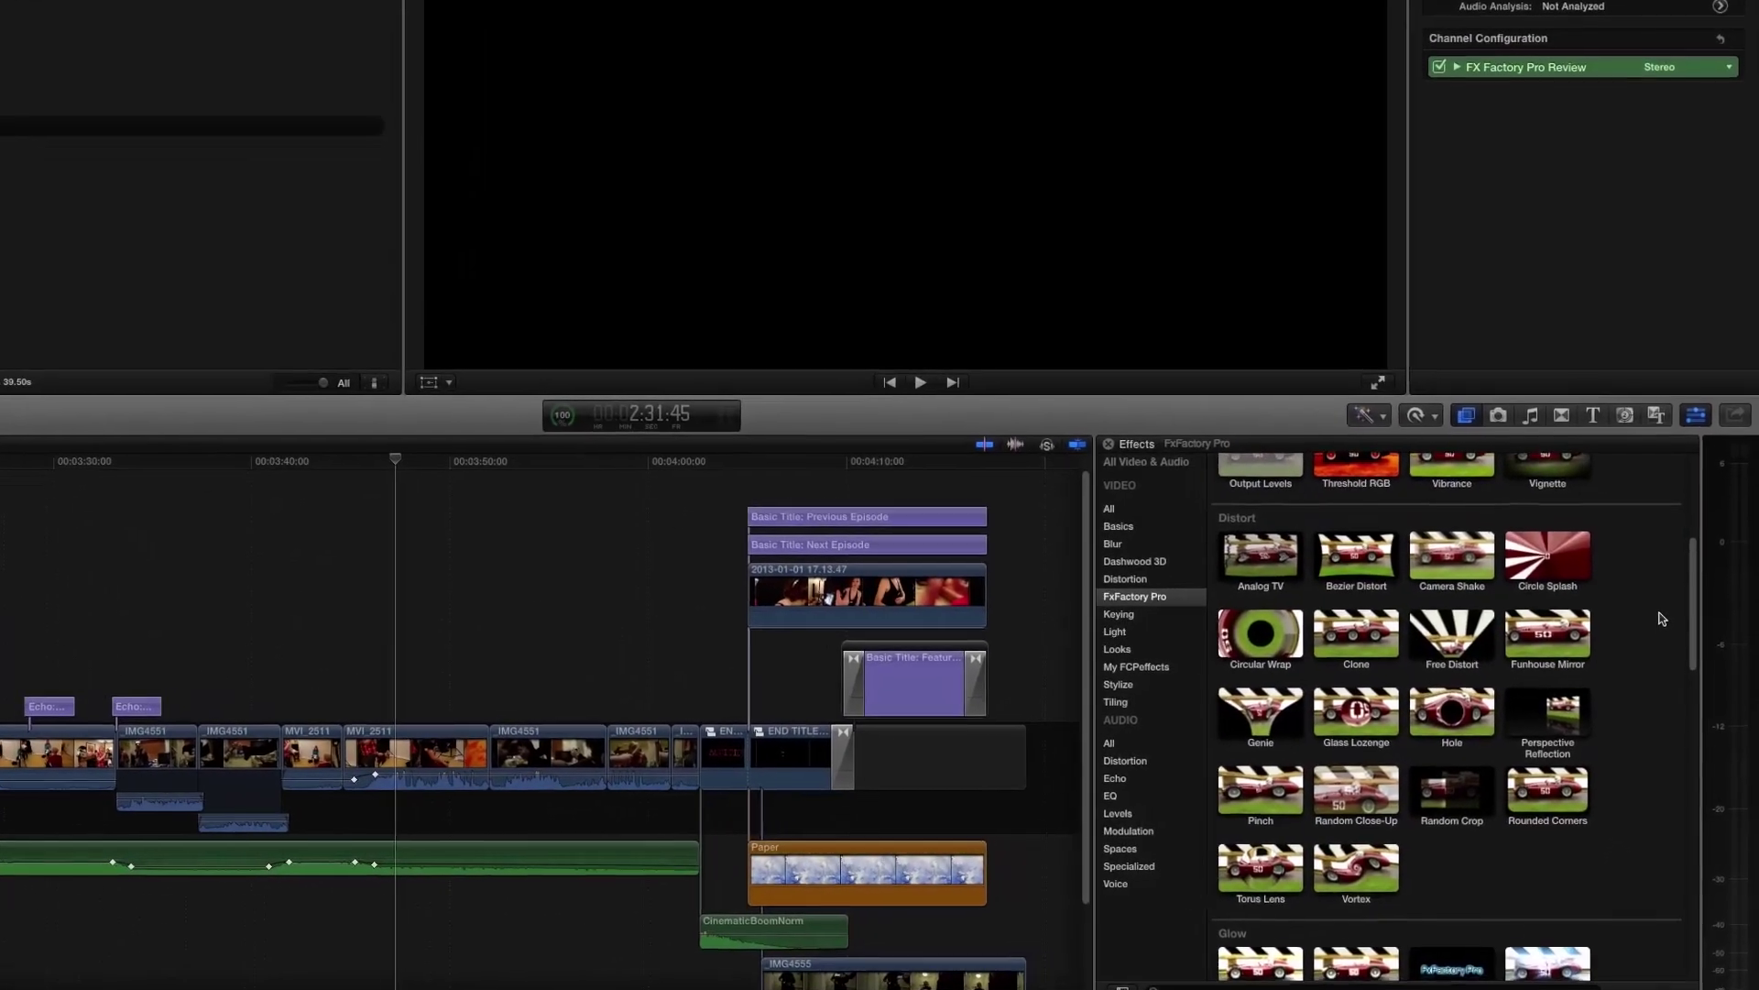
scroll(1656, 606, "down", 6)
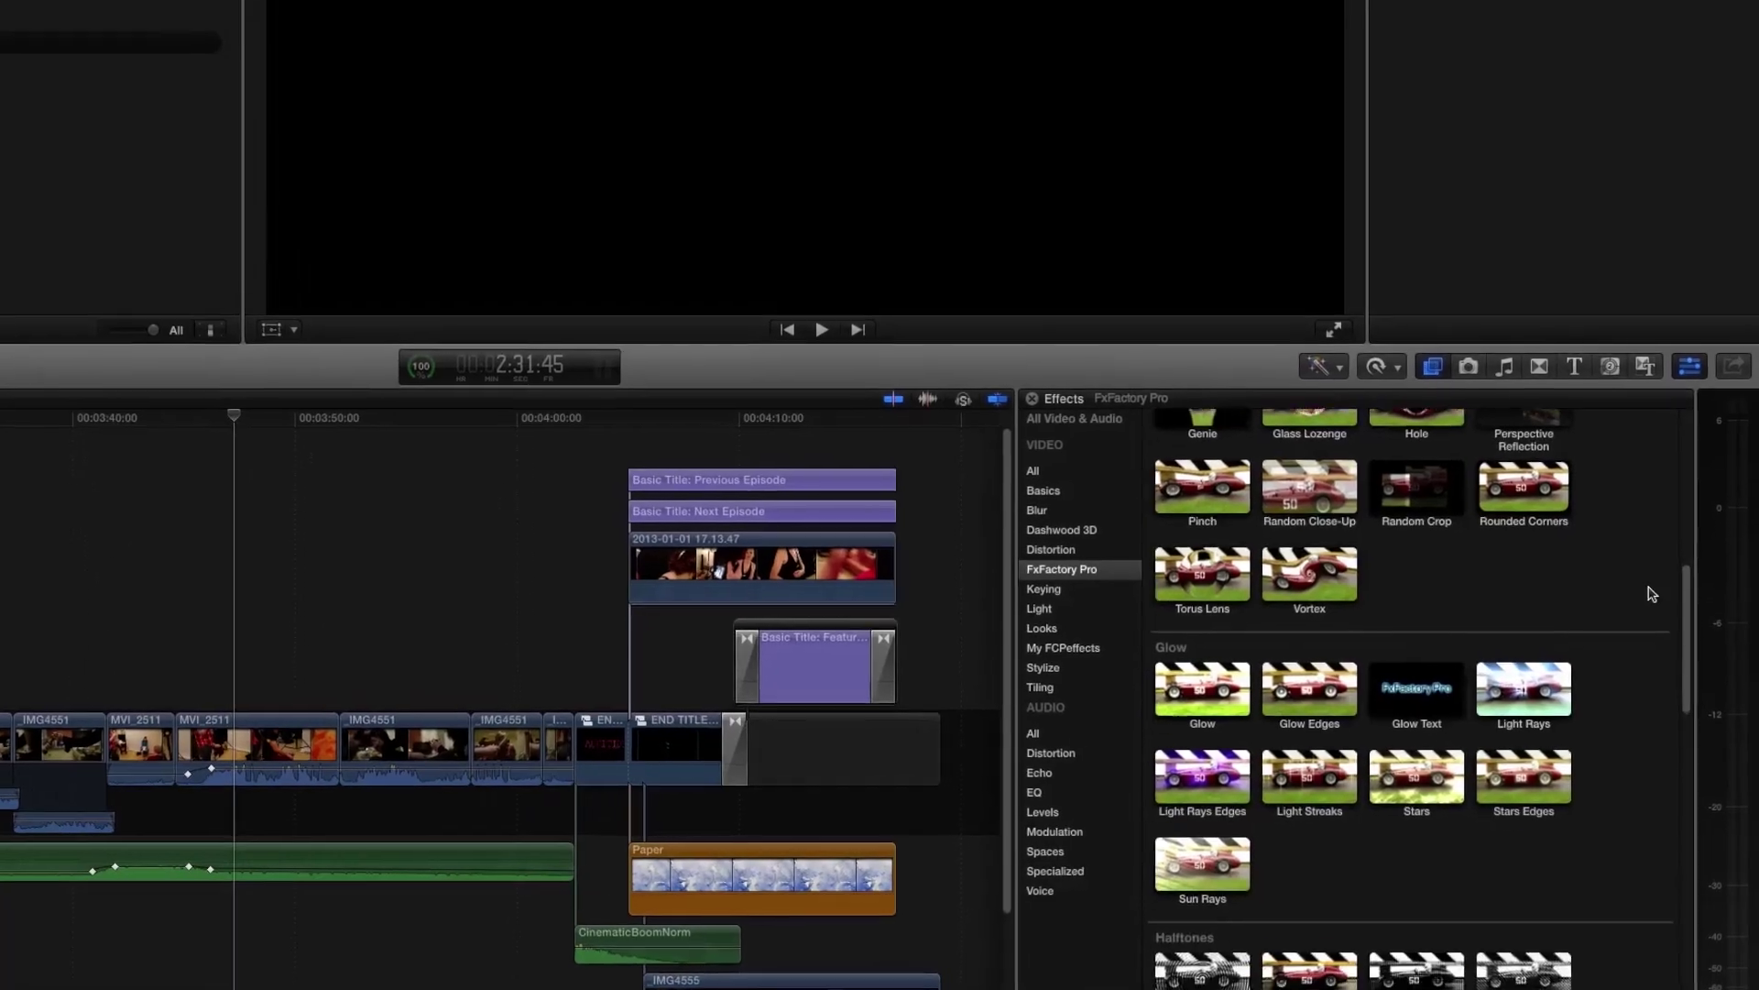
scroll(1644, 573, "down", 5)
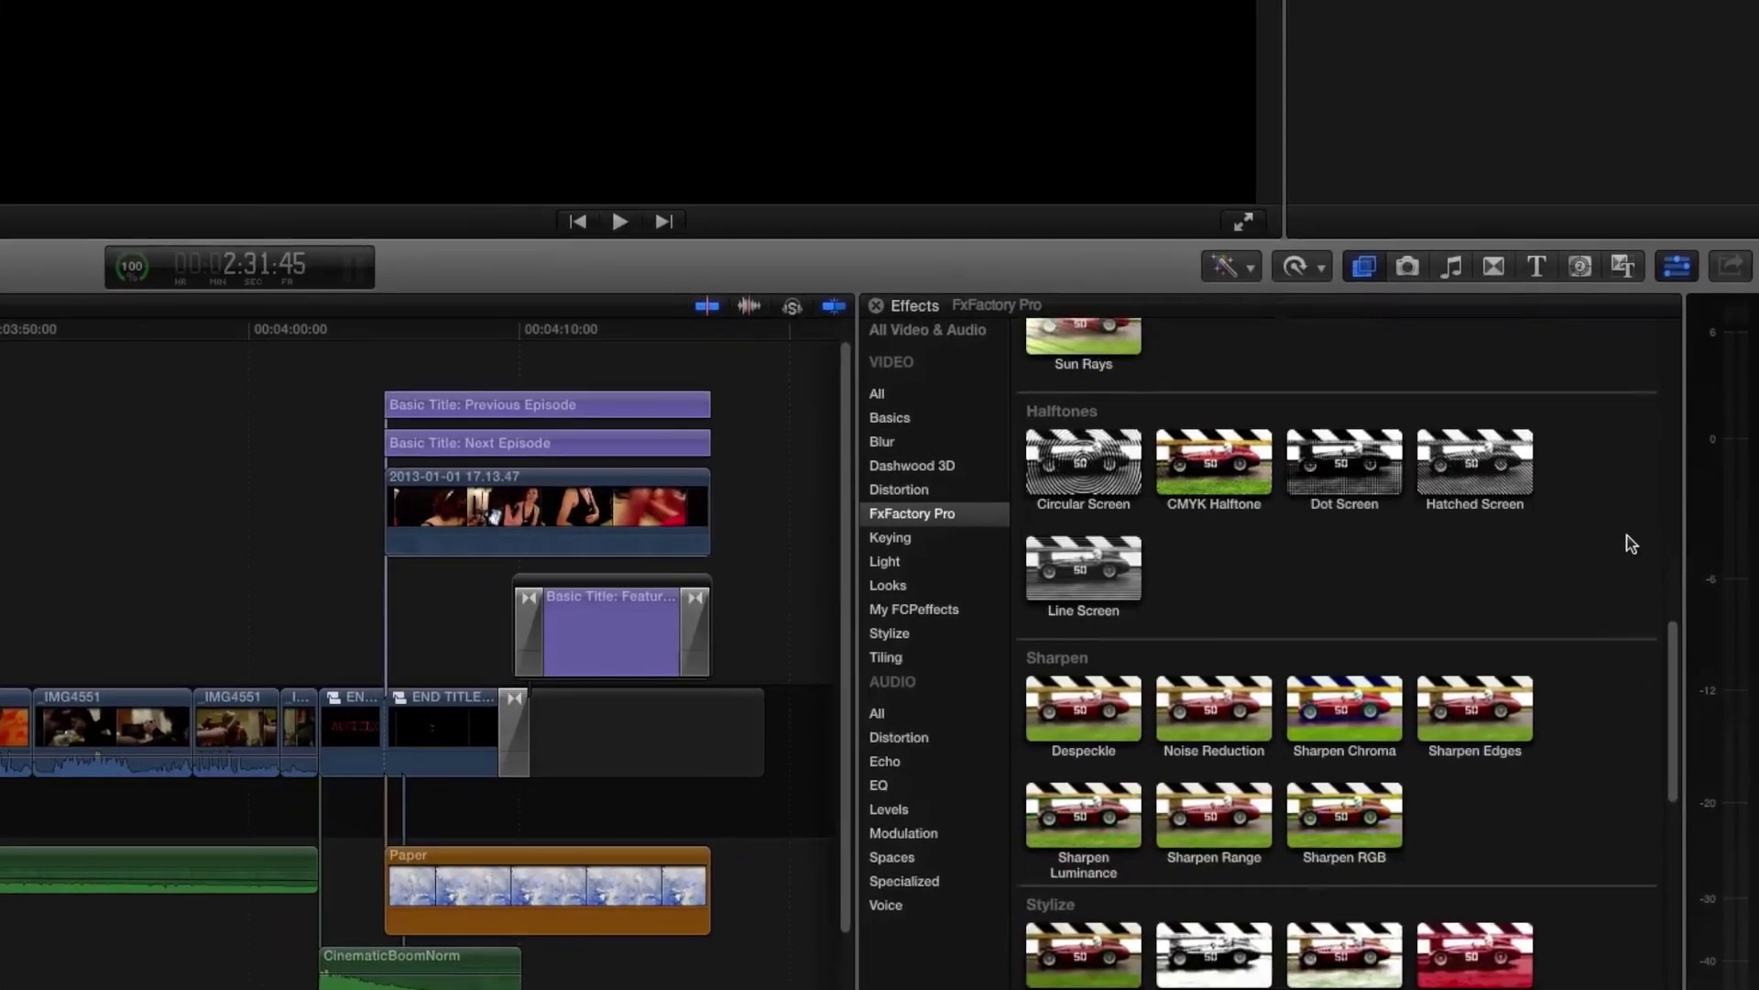
scroll(1631, 543, "down", 5)
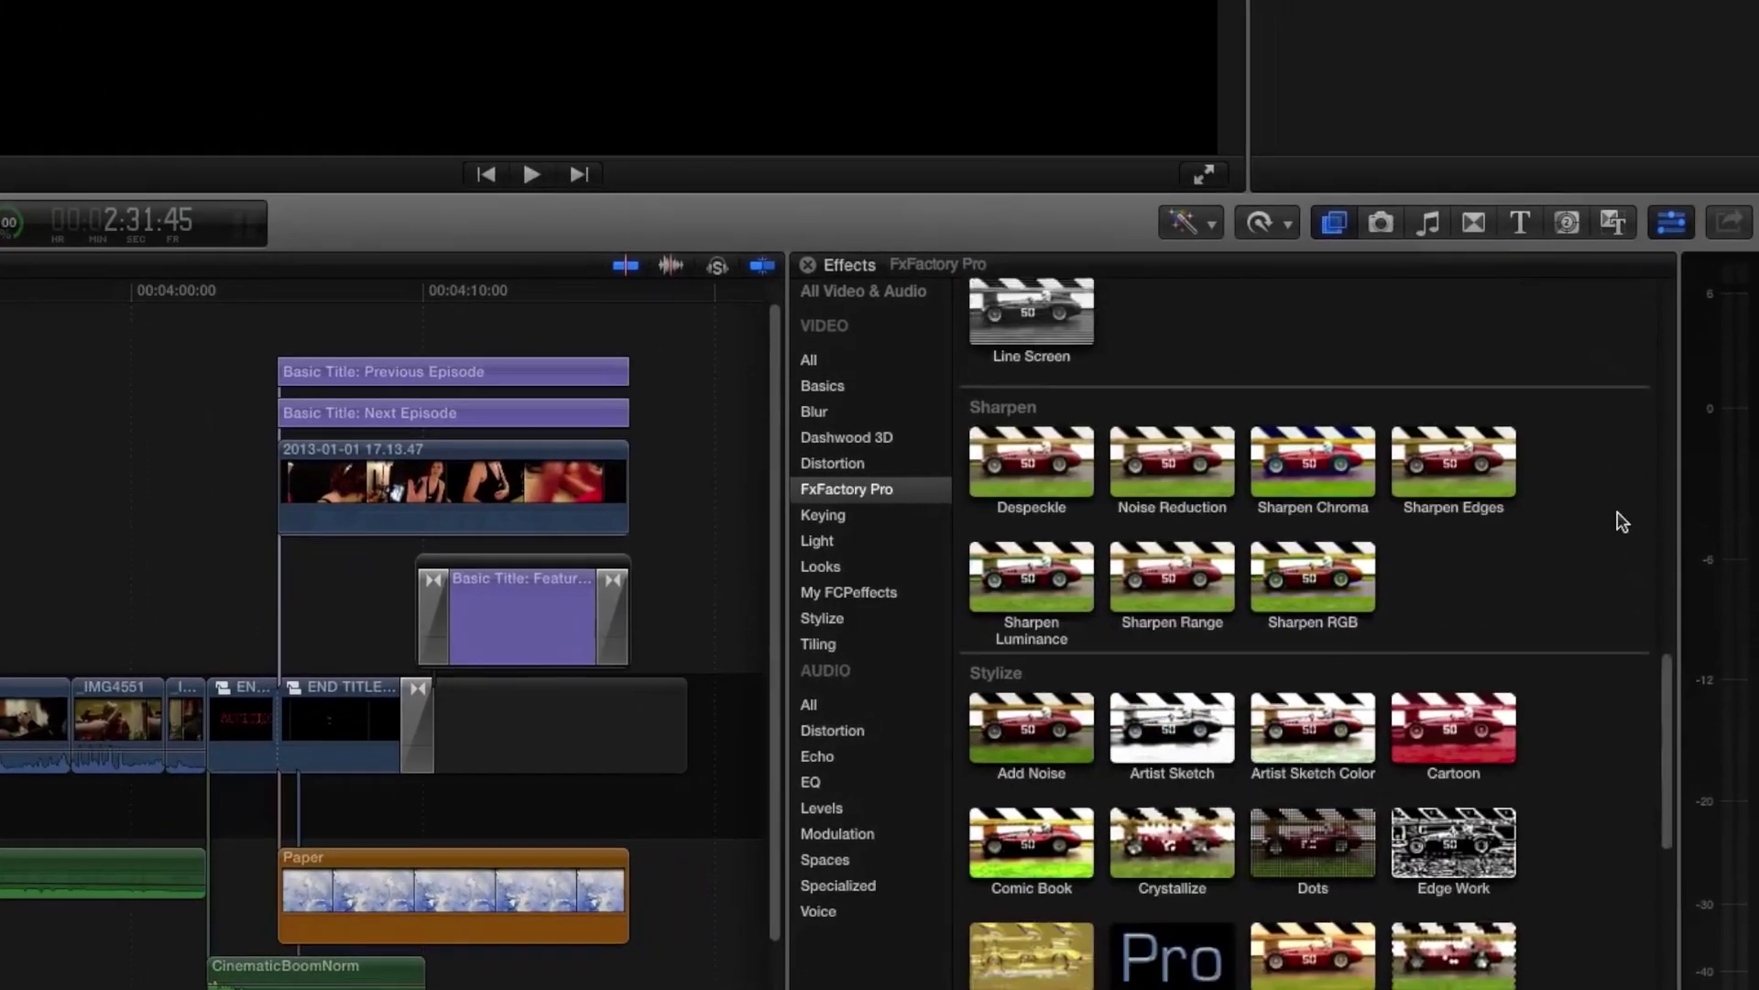
scroll(1608, 485, "down", 5)
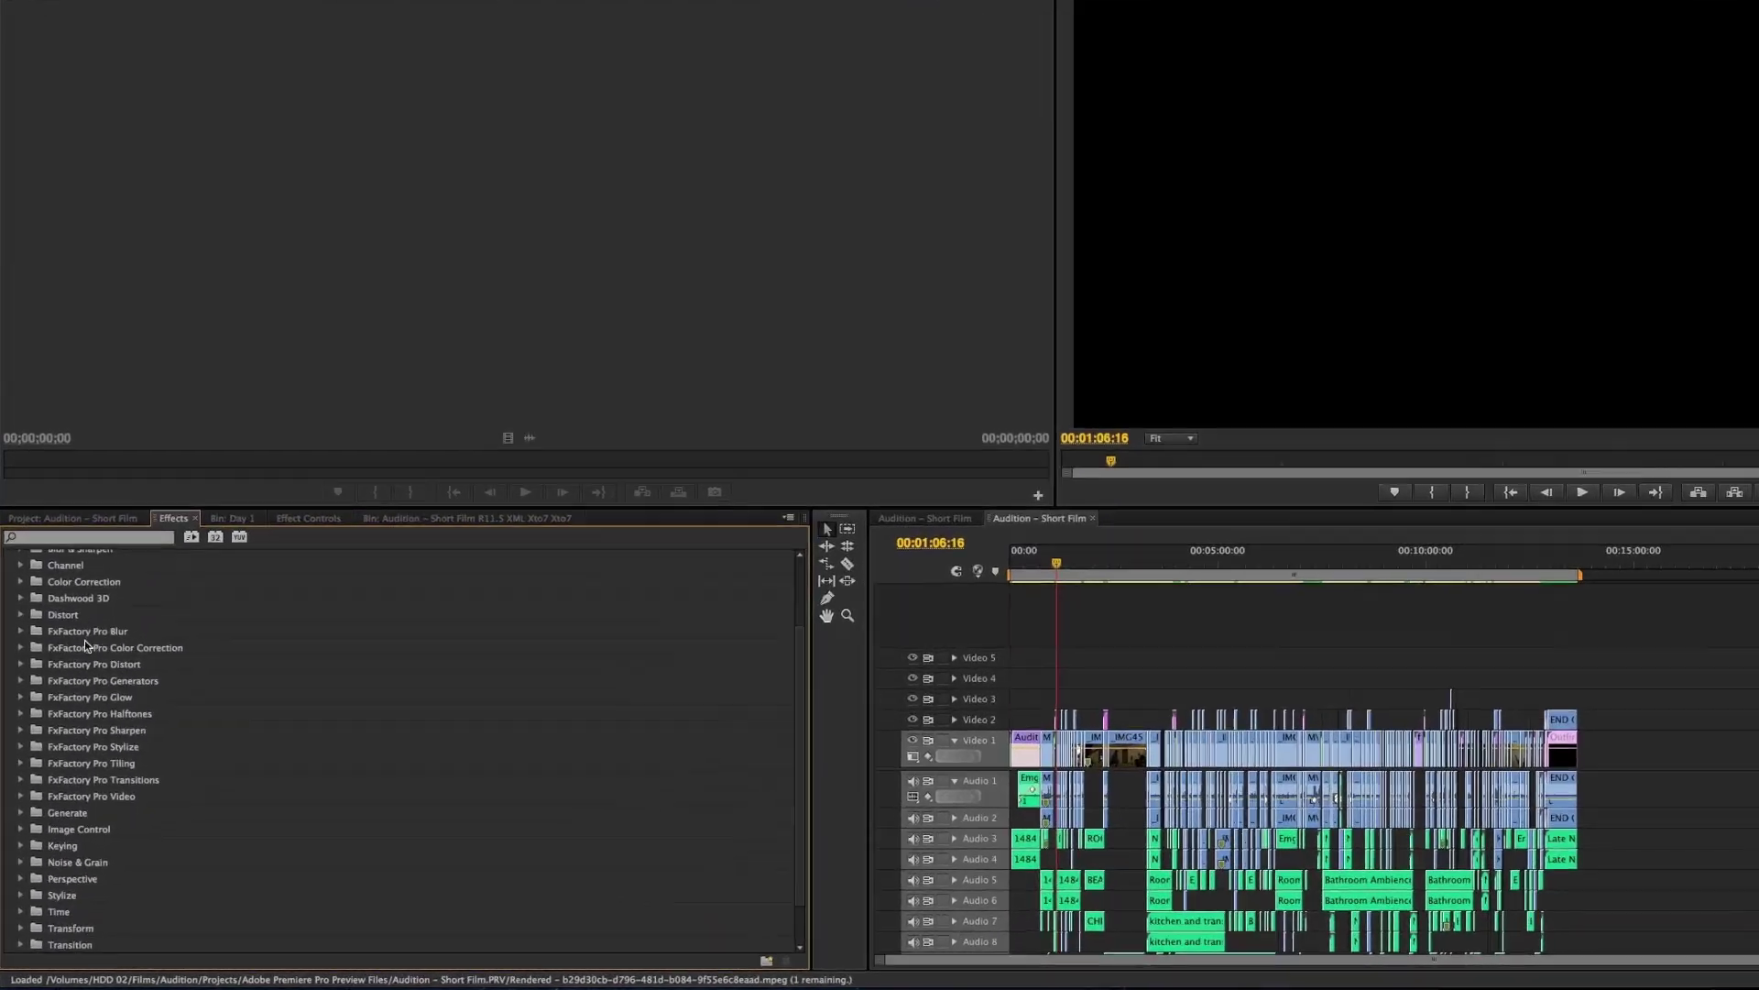
Expand the FxFactory Pro Blur folder and set Film Process Color Space to Uncorrected
left_click(84, 641)
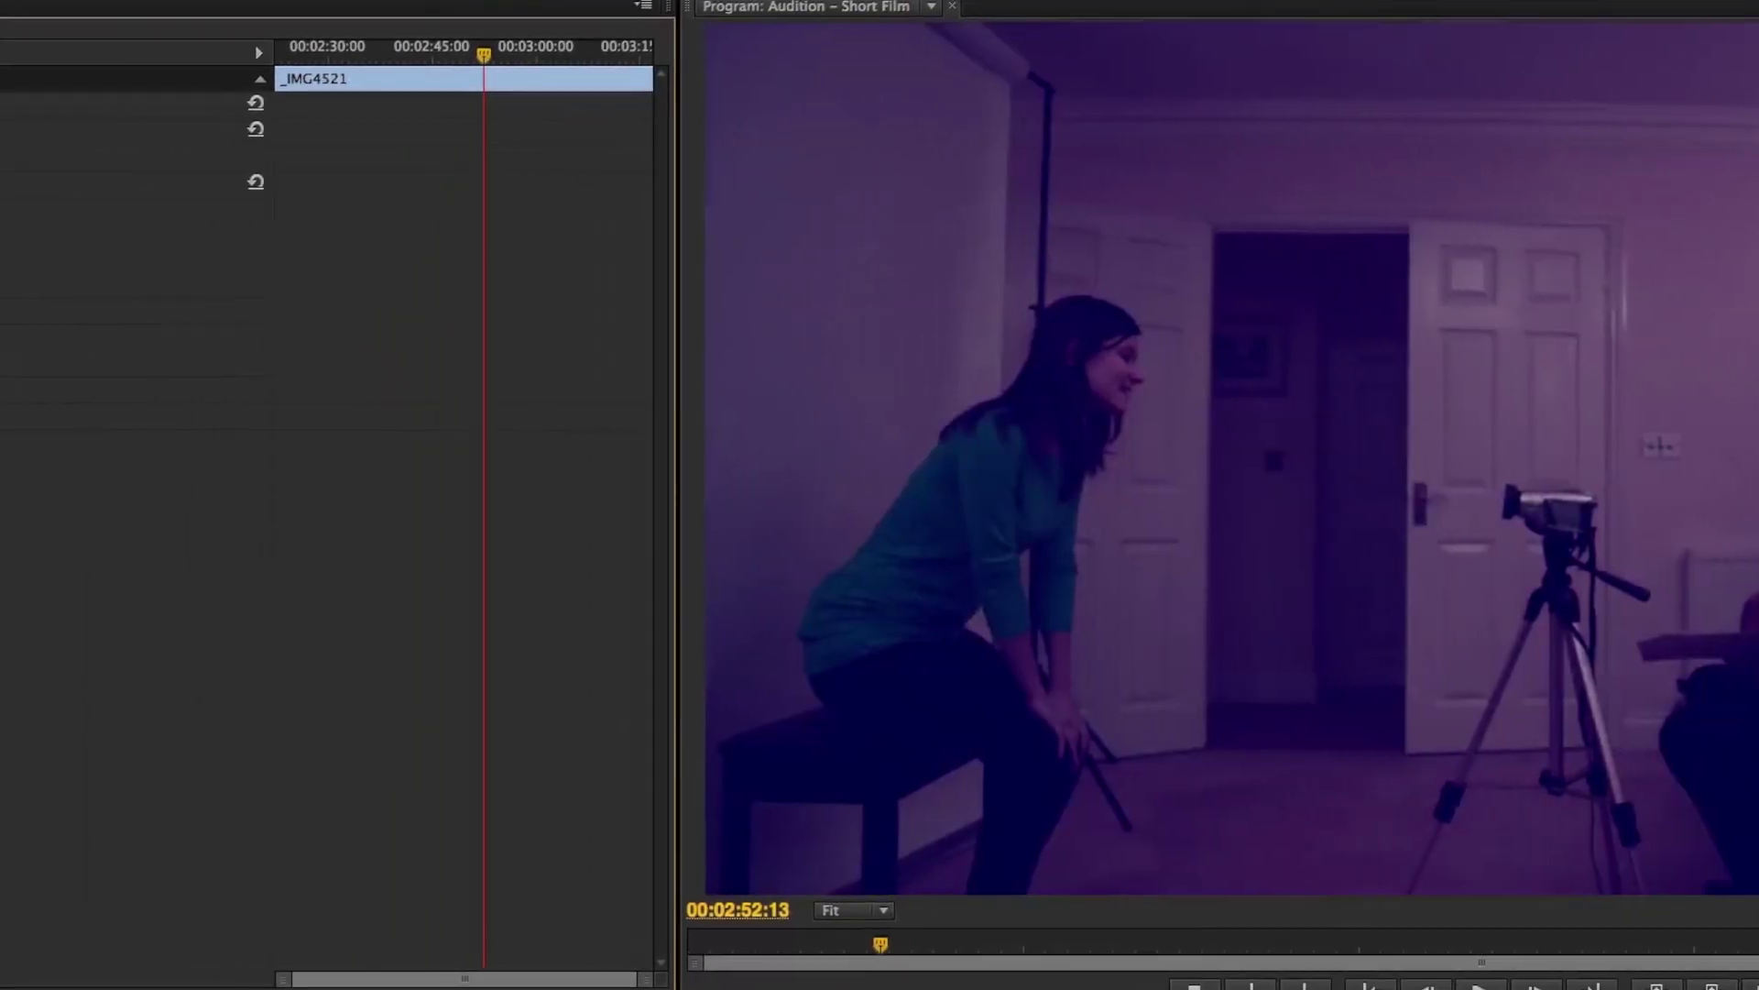
left_click(354, 408)
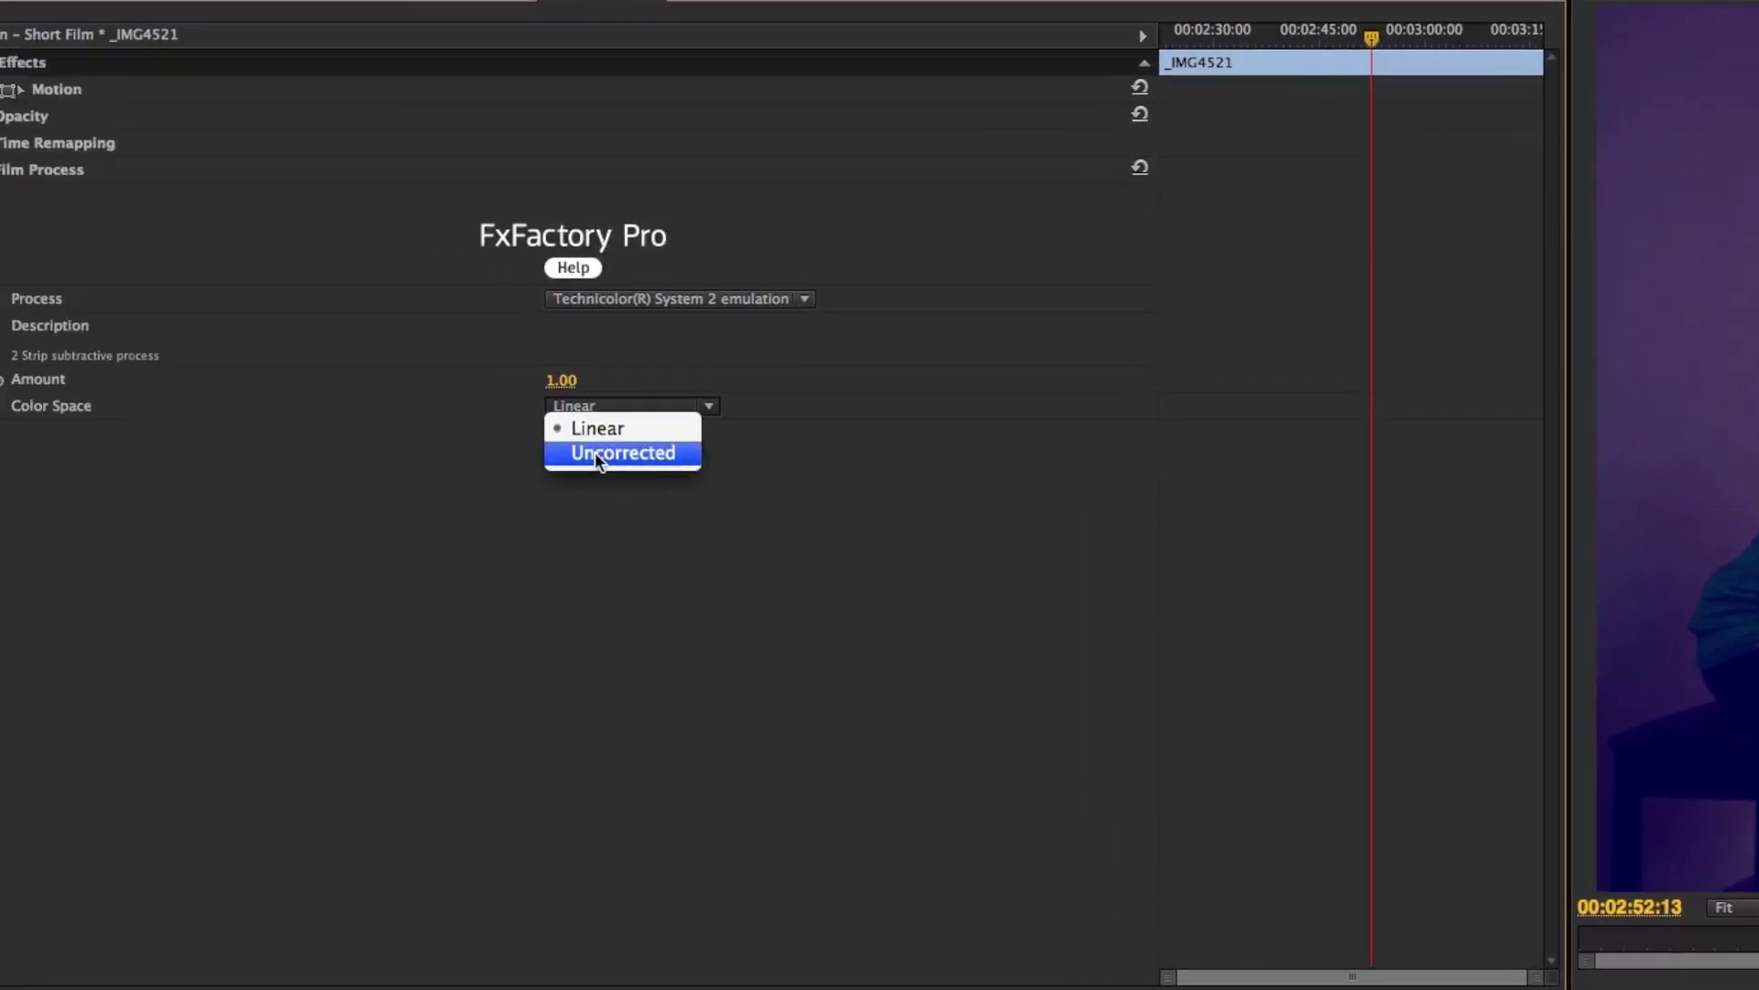
left_click(373, 456)
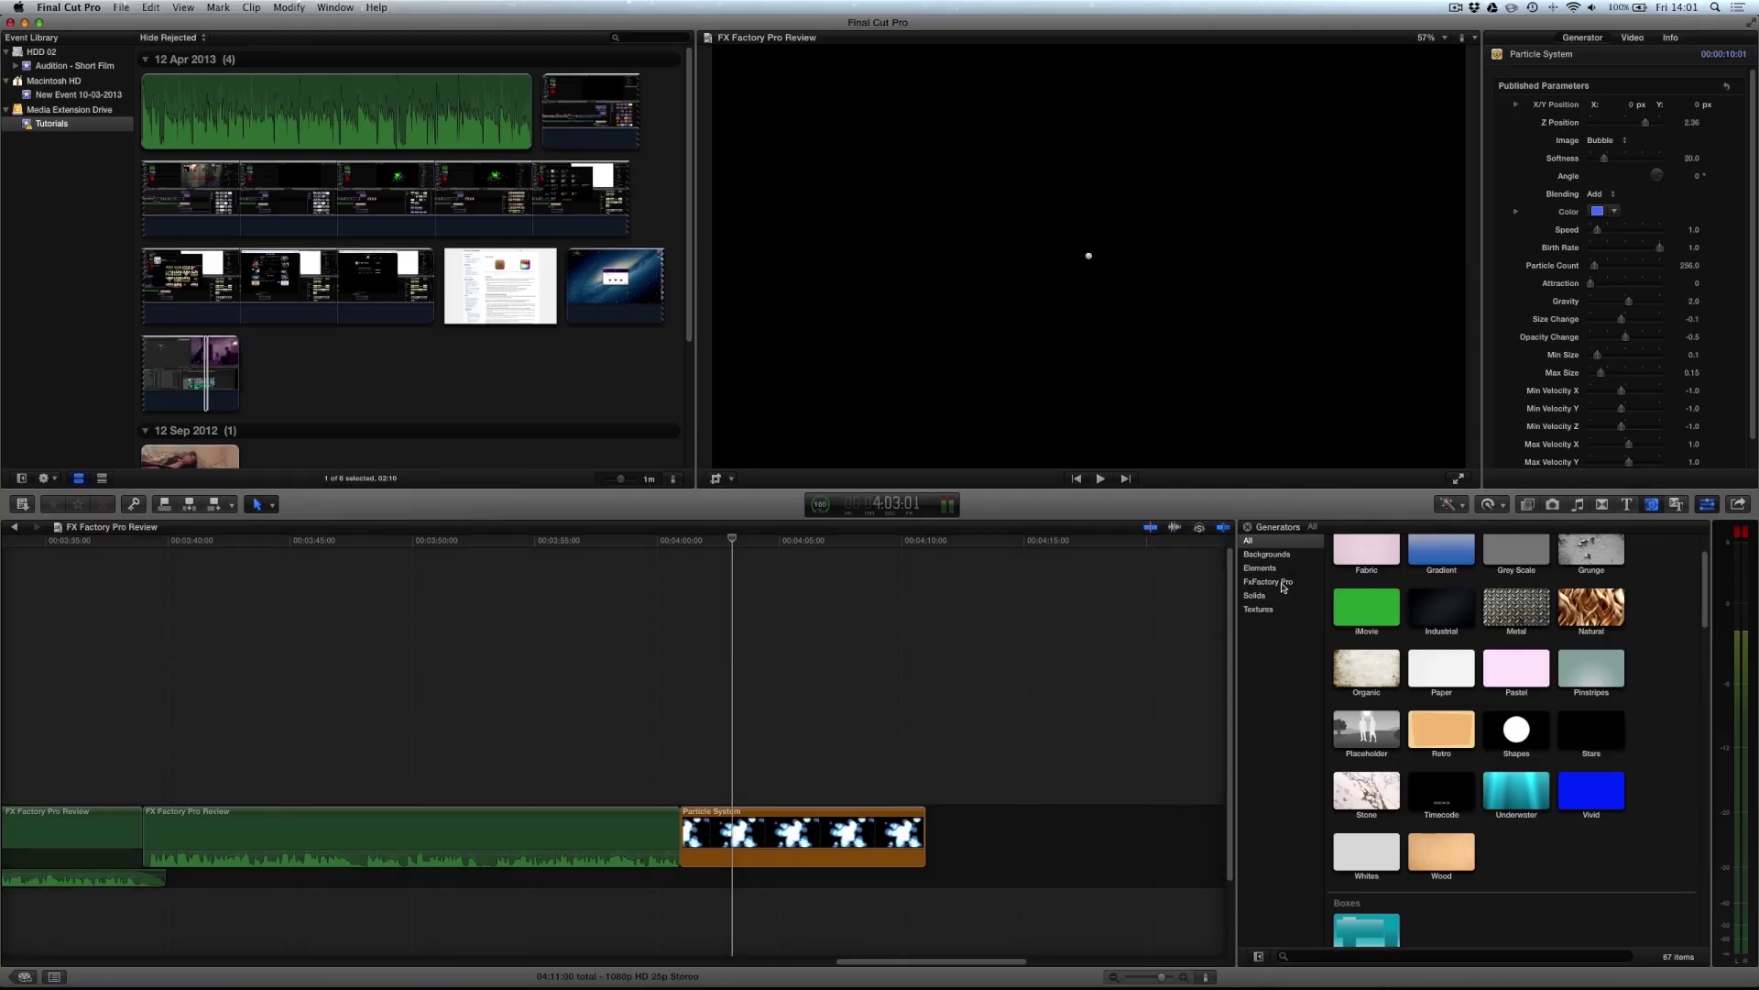
Filter the Generators browser to FxFactory Pro and scroll through its generators
left_click(1282, 583)
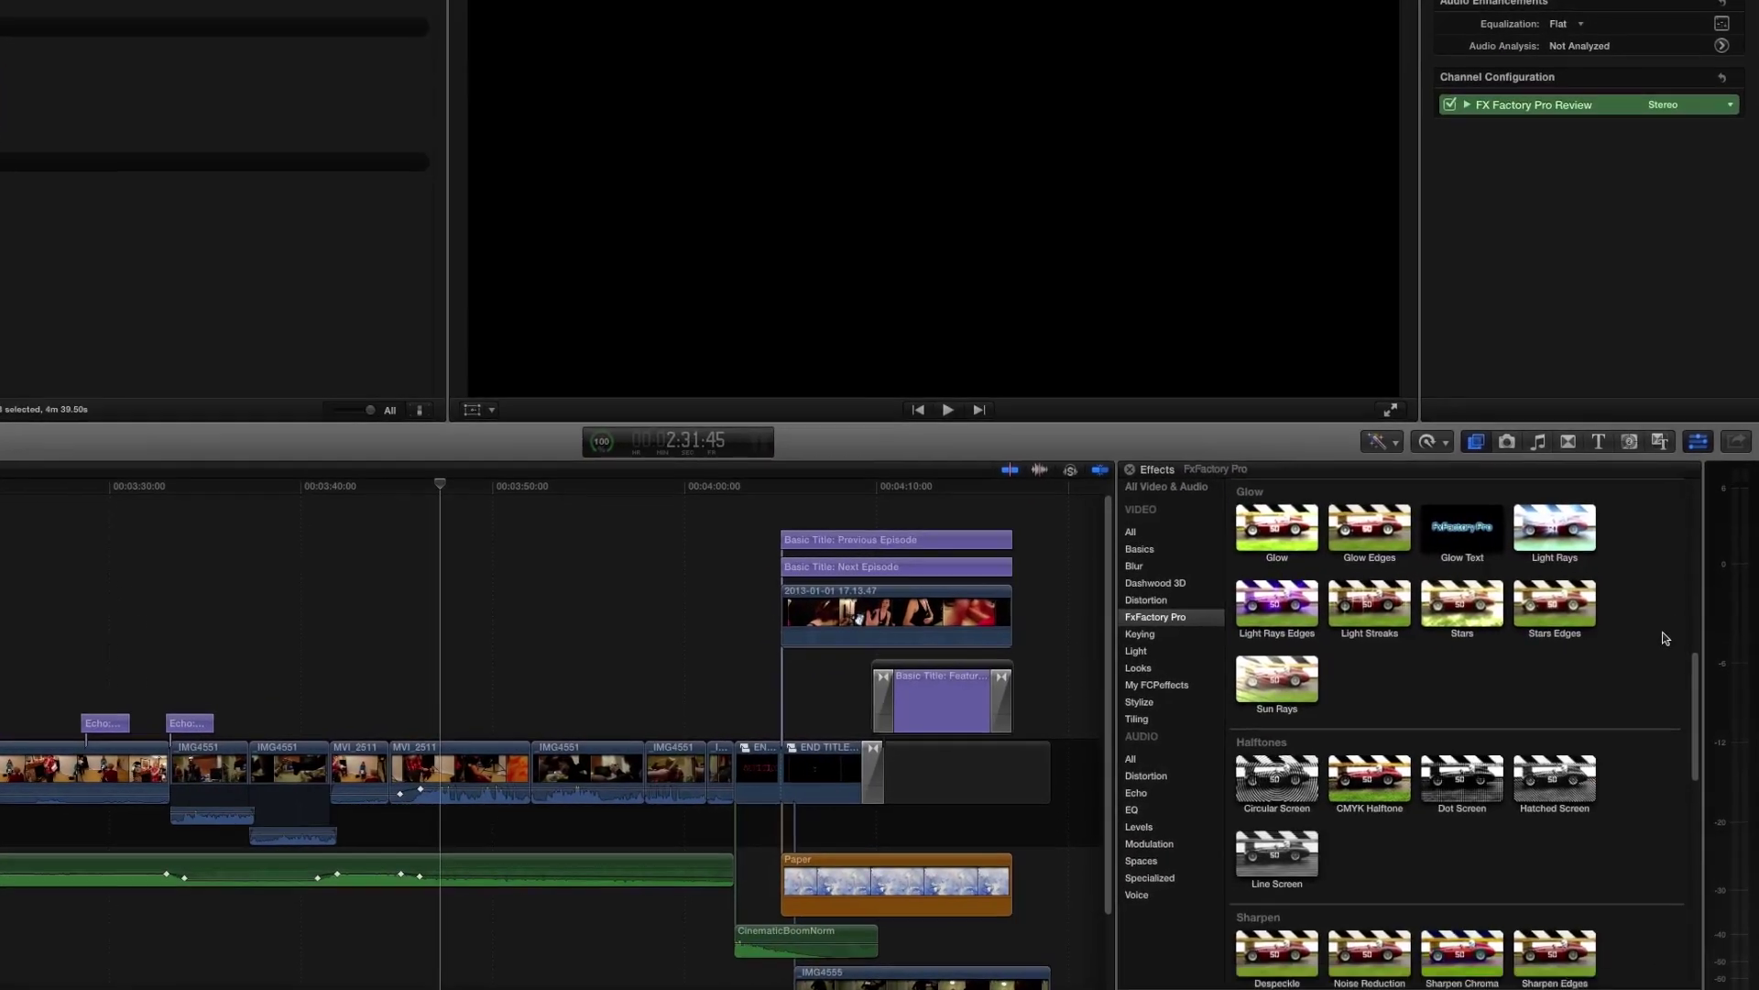
scroll(1665, 639, "down", 15)
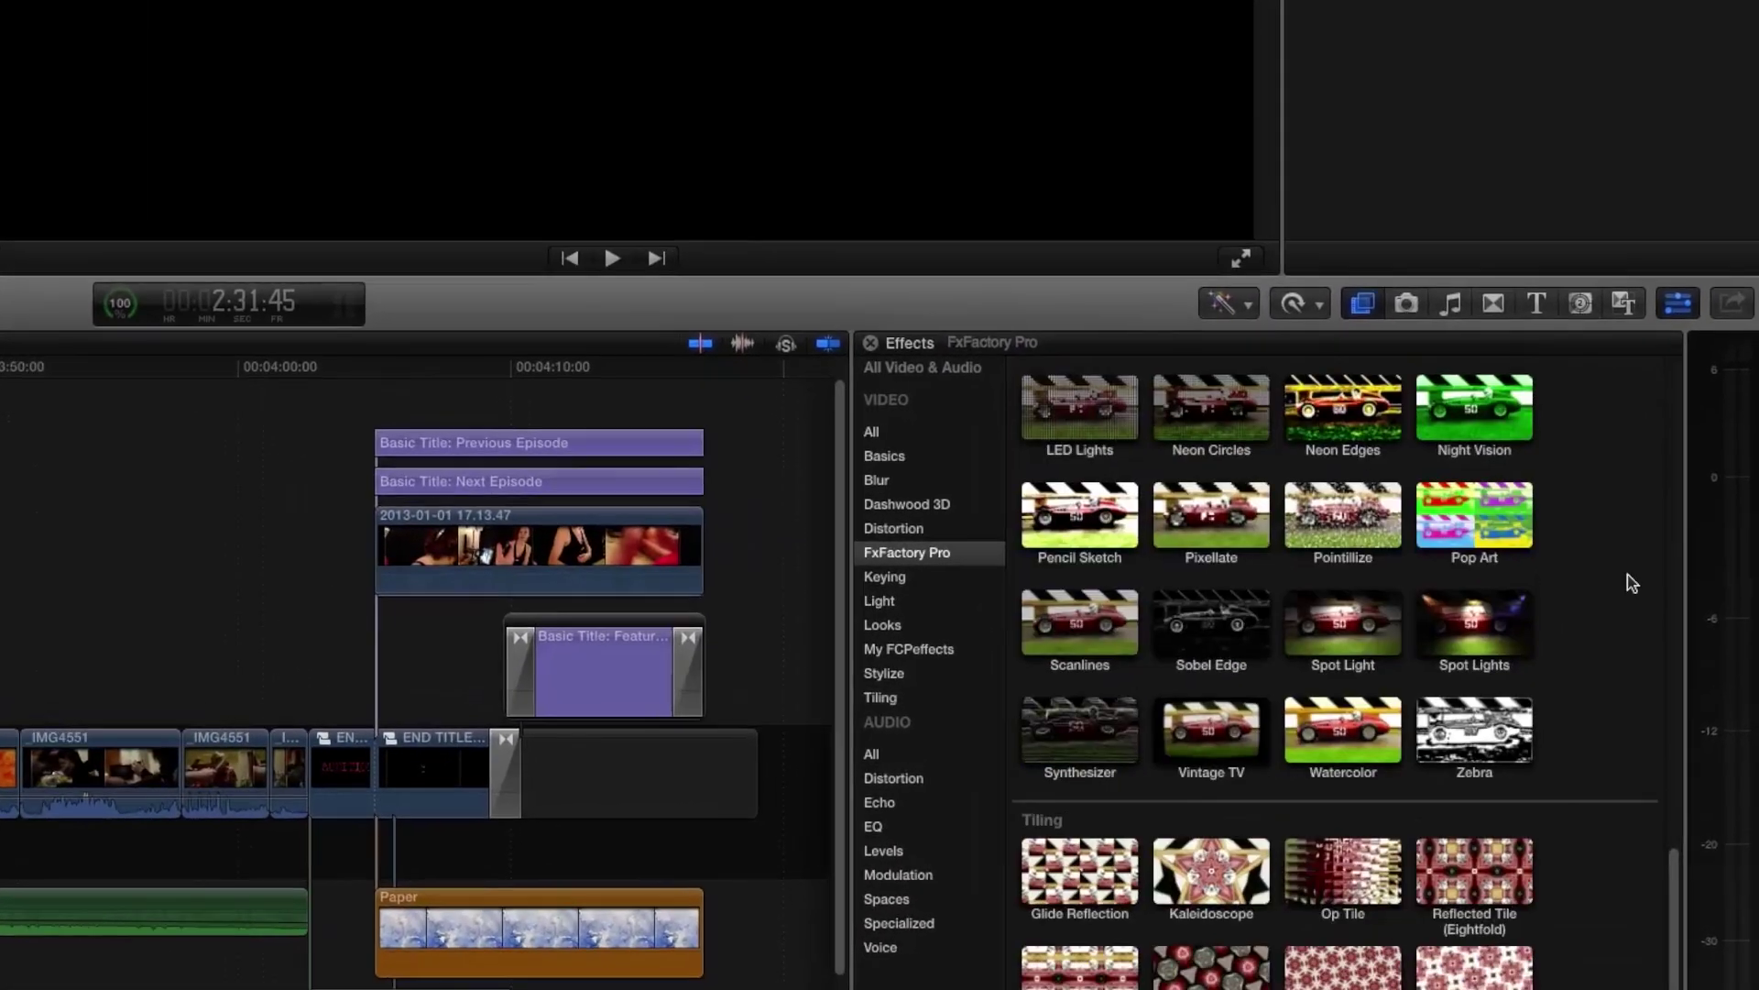
scroll(1632, 583, "down", 10)
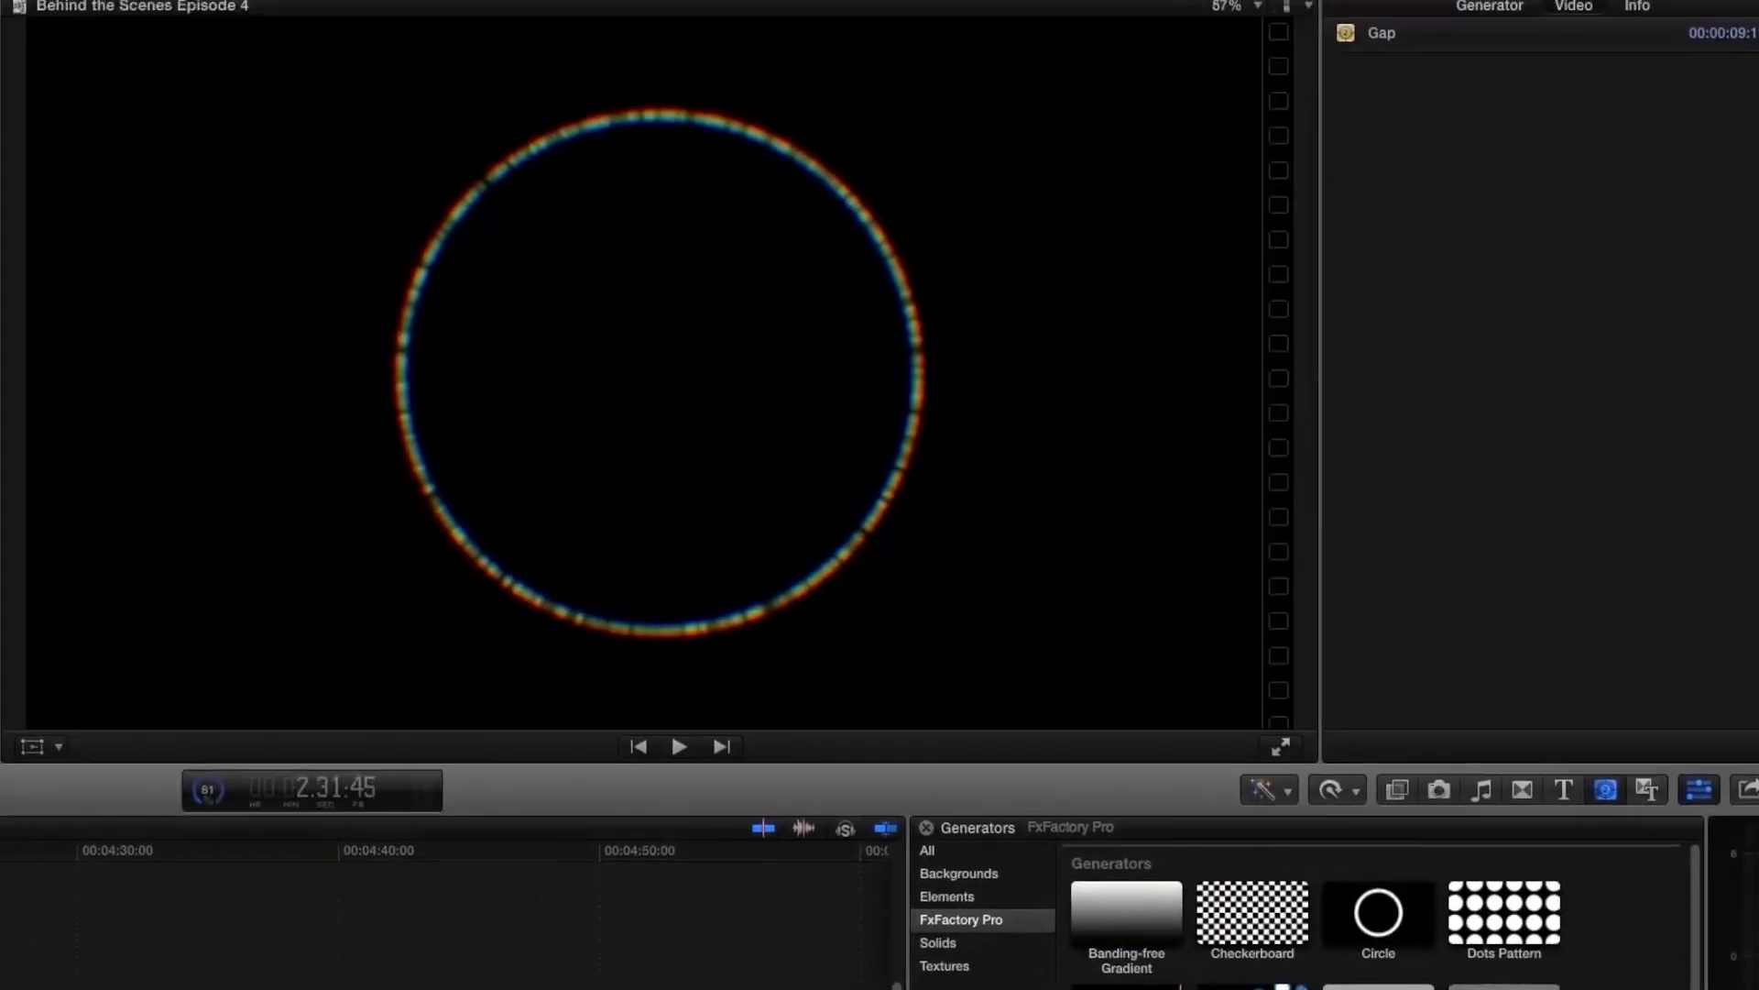
Publish the Particle System from Motion as template 'Green Particle System' with a preview movie
right_click(785, 322)
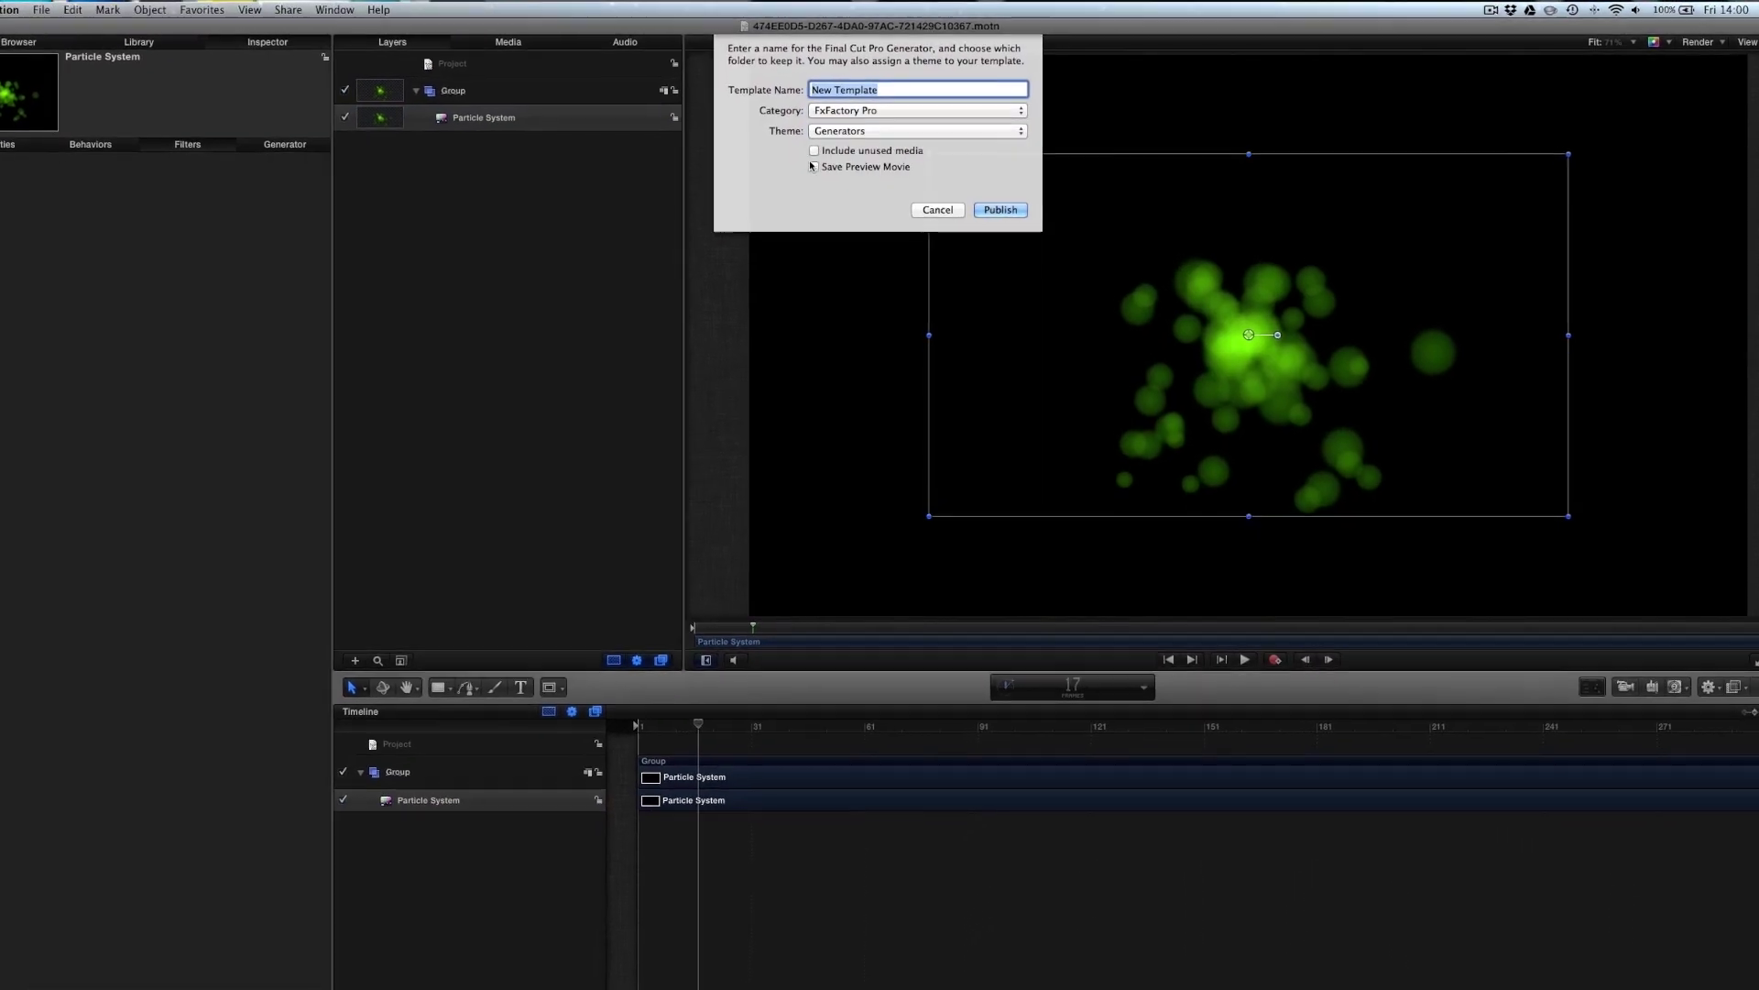
type("Green Particle System")
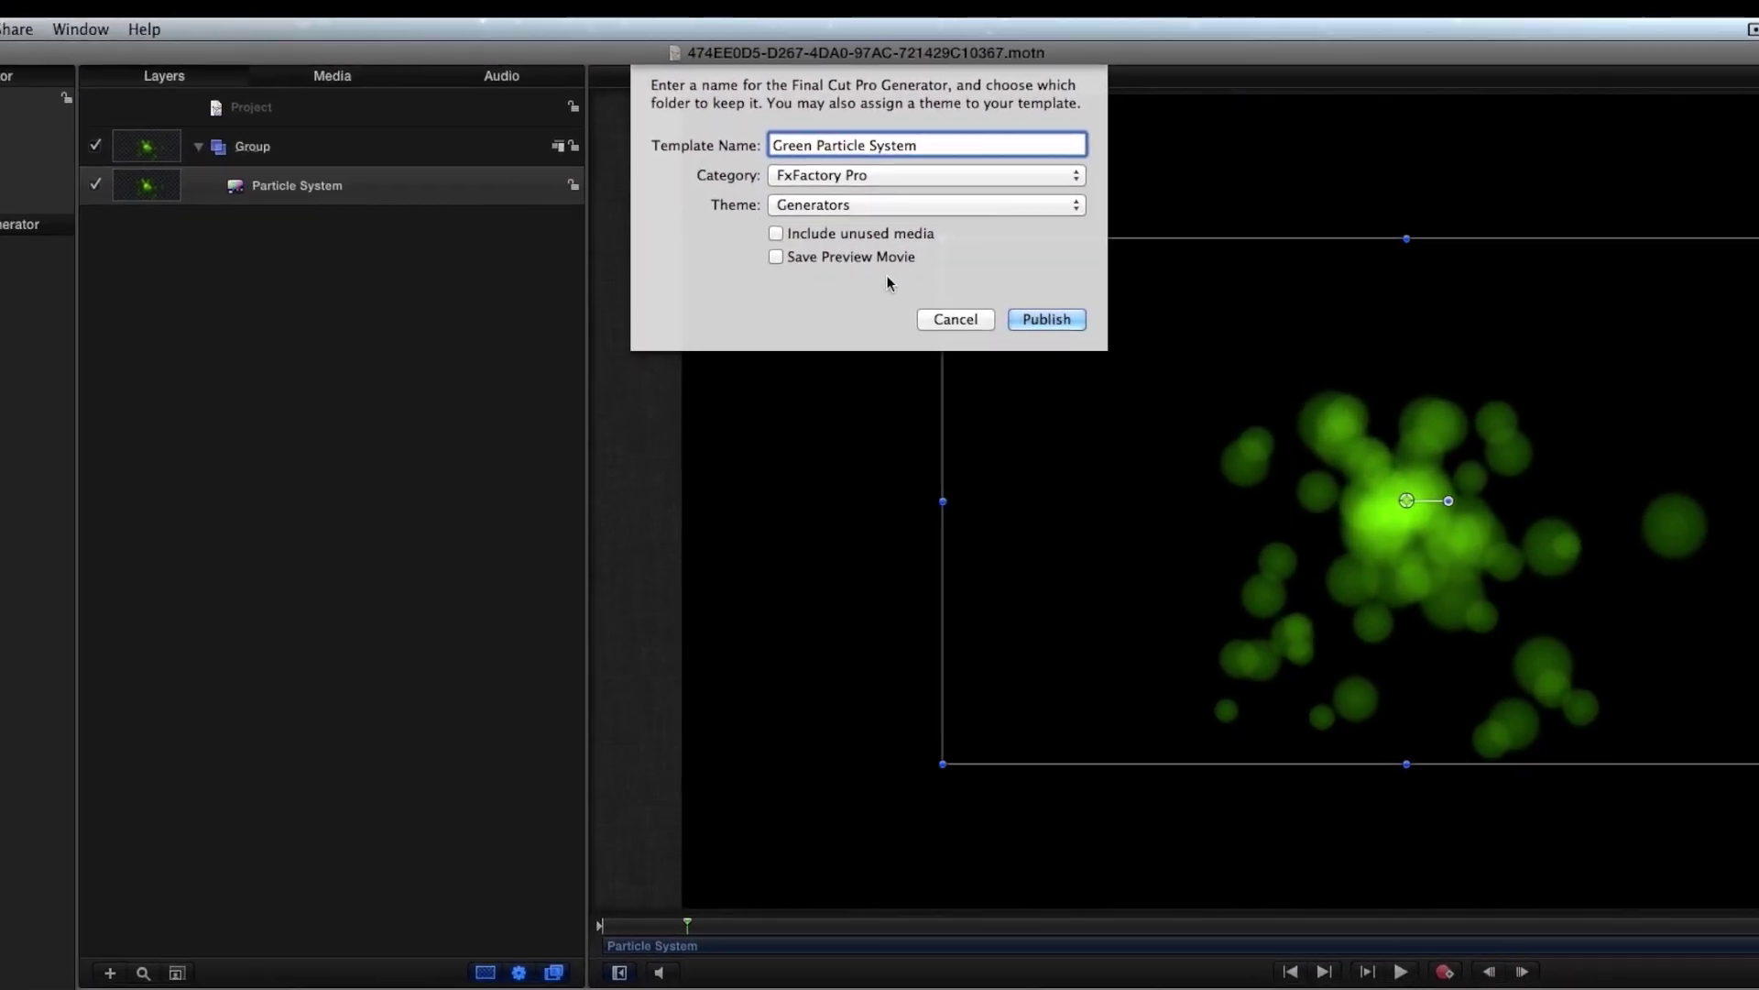
left_click(786, 231)
left_click(1034, 288)
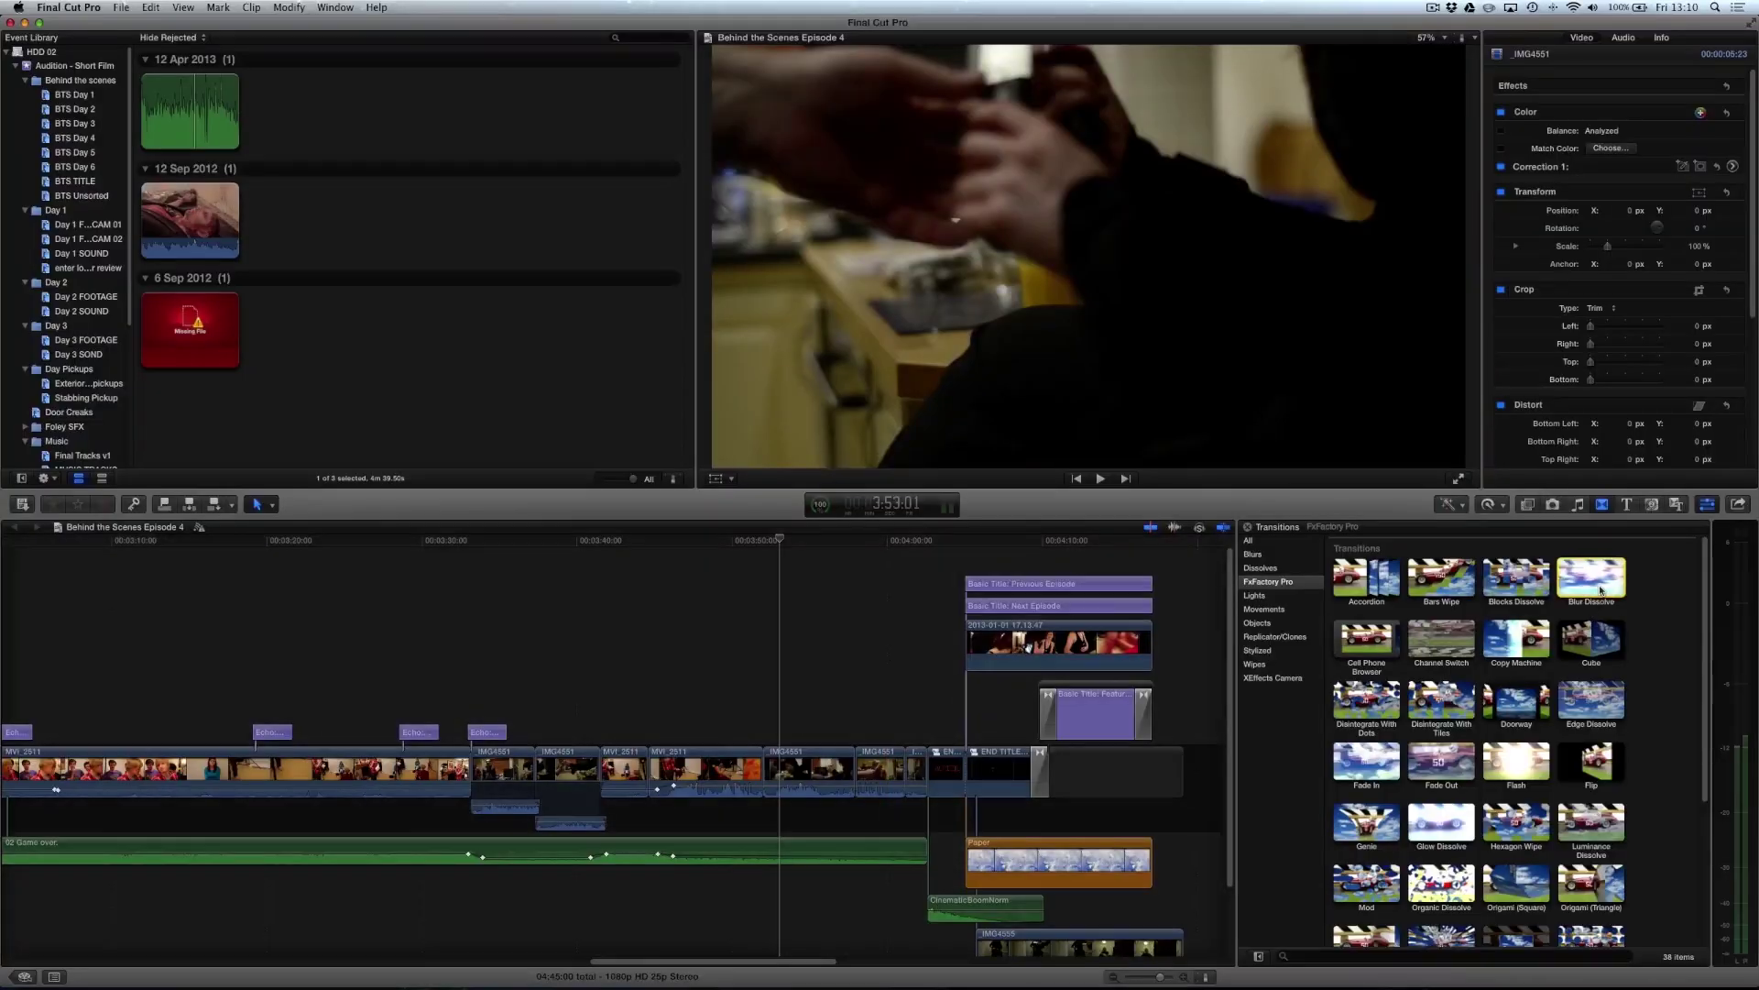
Add a transition at the edit point, trimming clips to fit, and park the playhead before it
key("super+t")
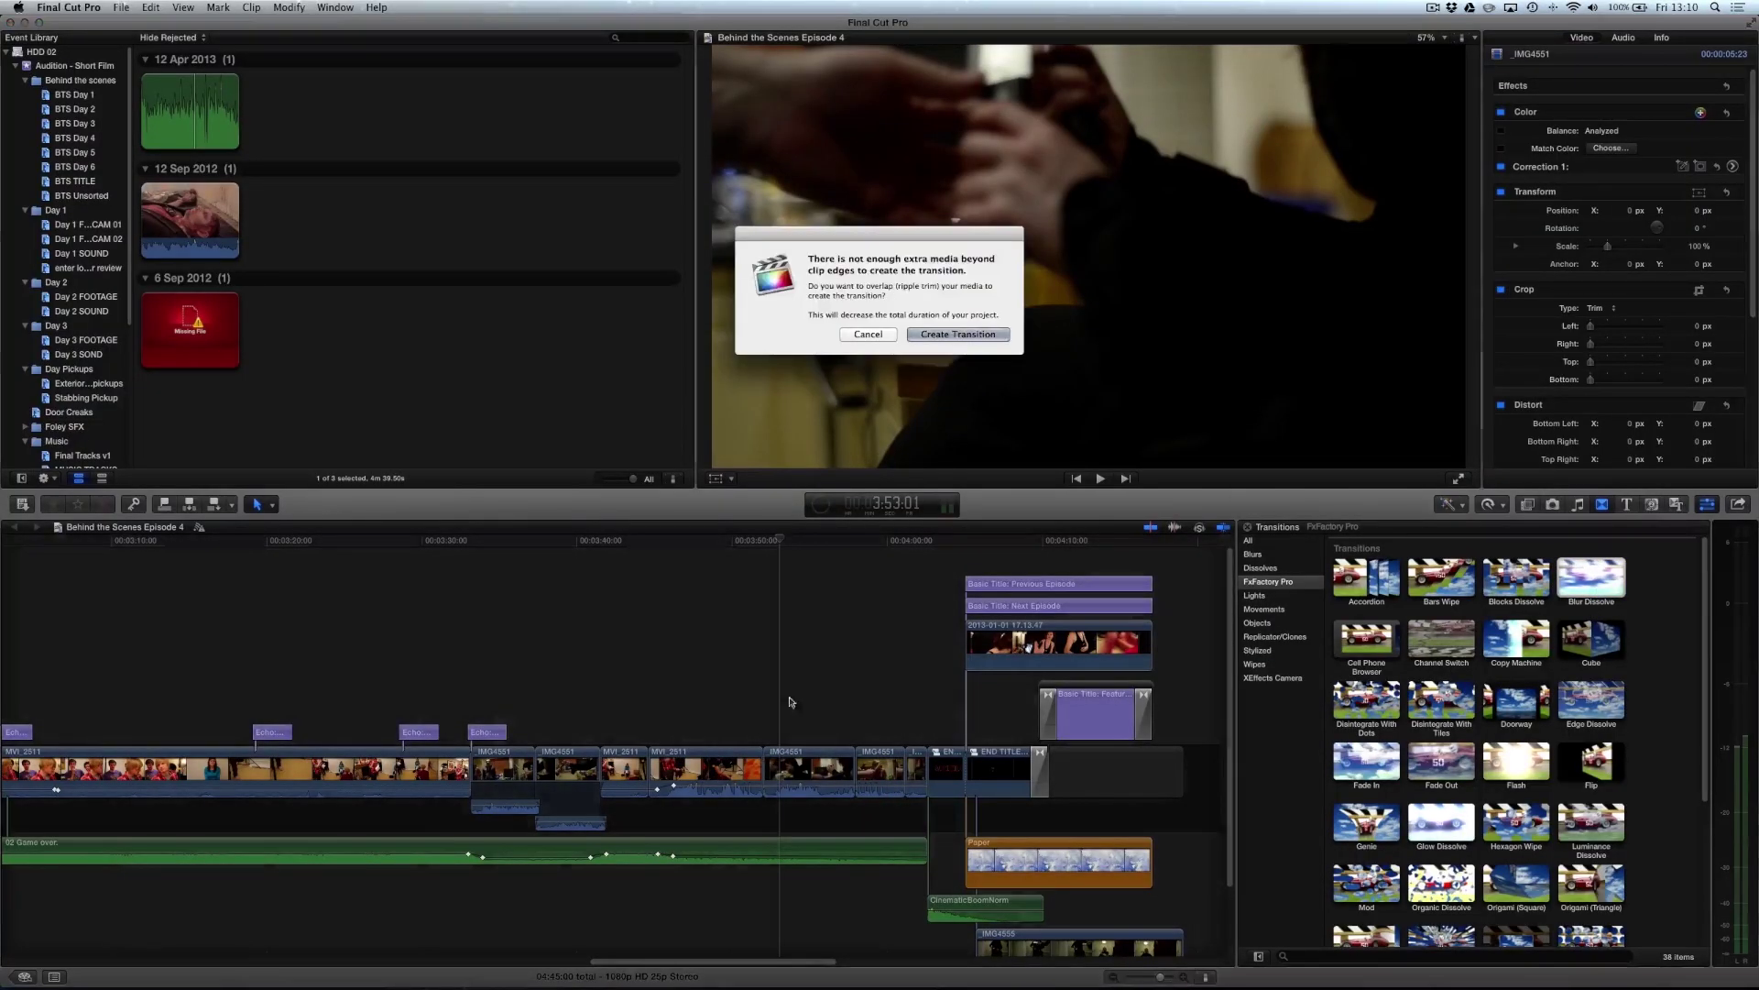
left_click(934, 337)
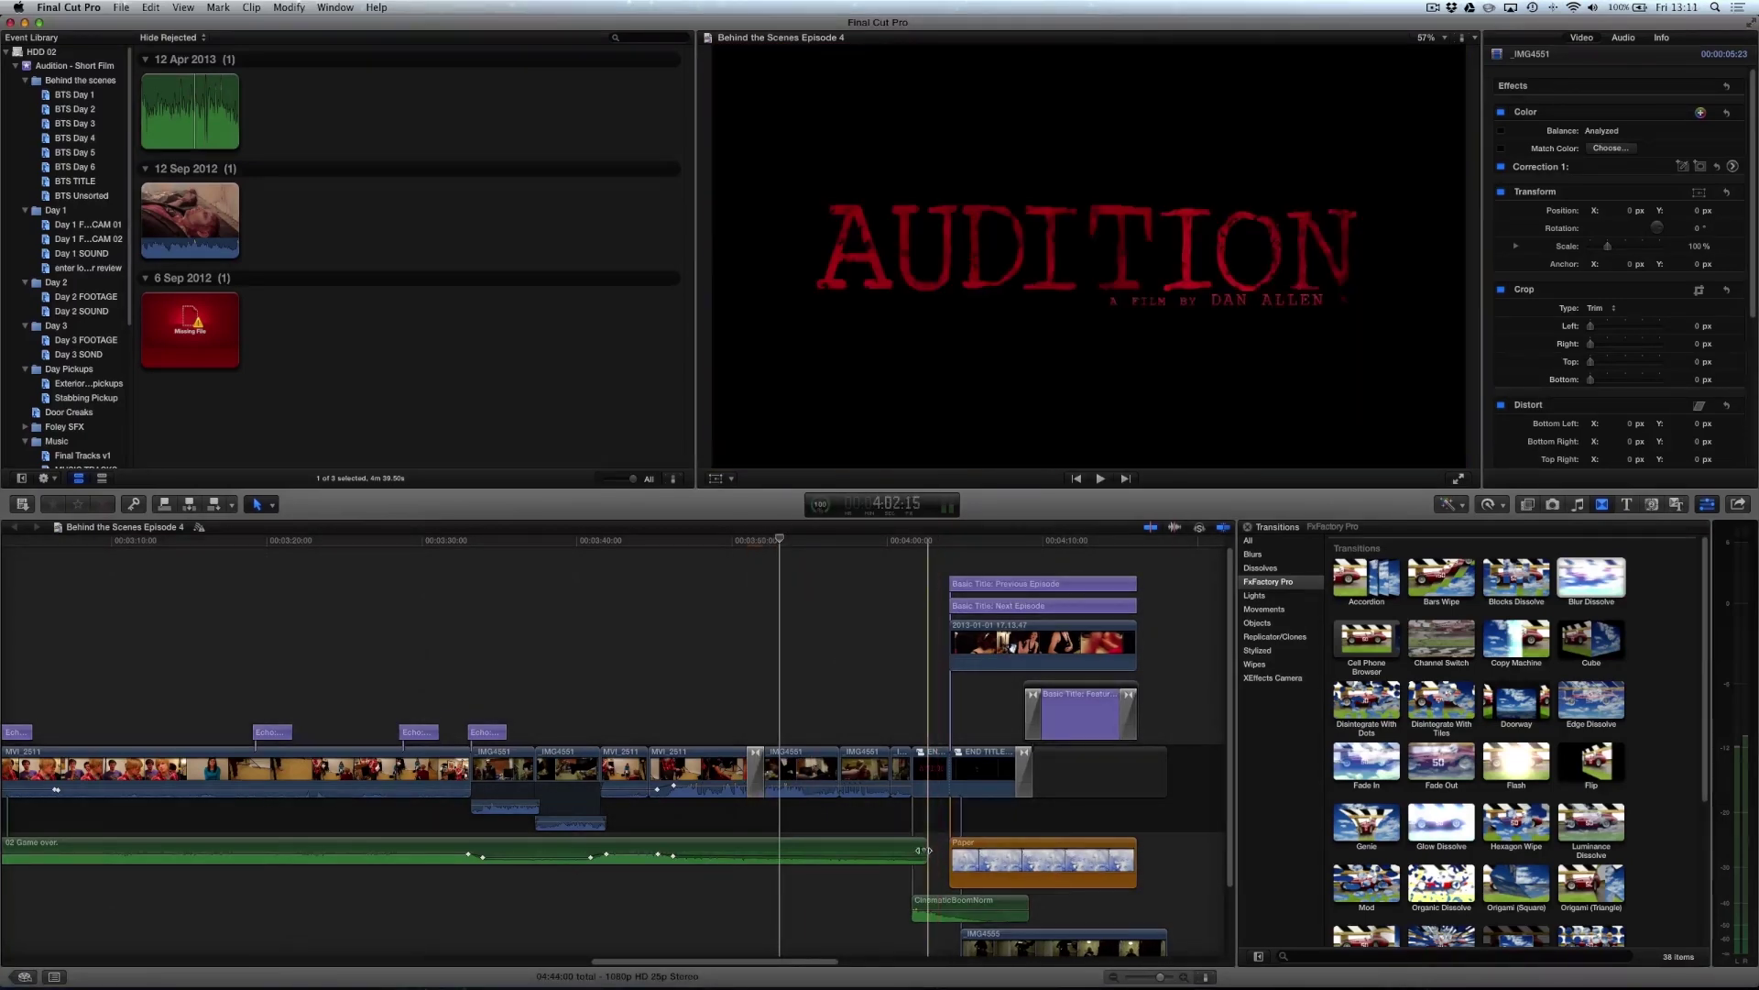
left_click(735, 543)
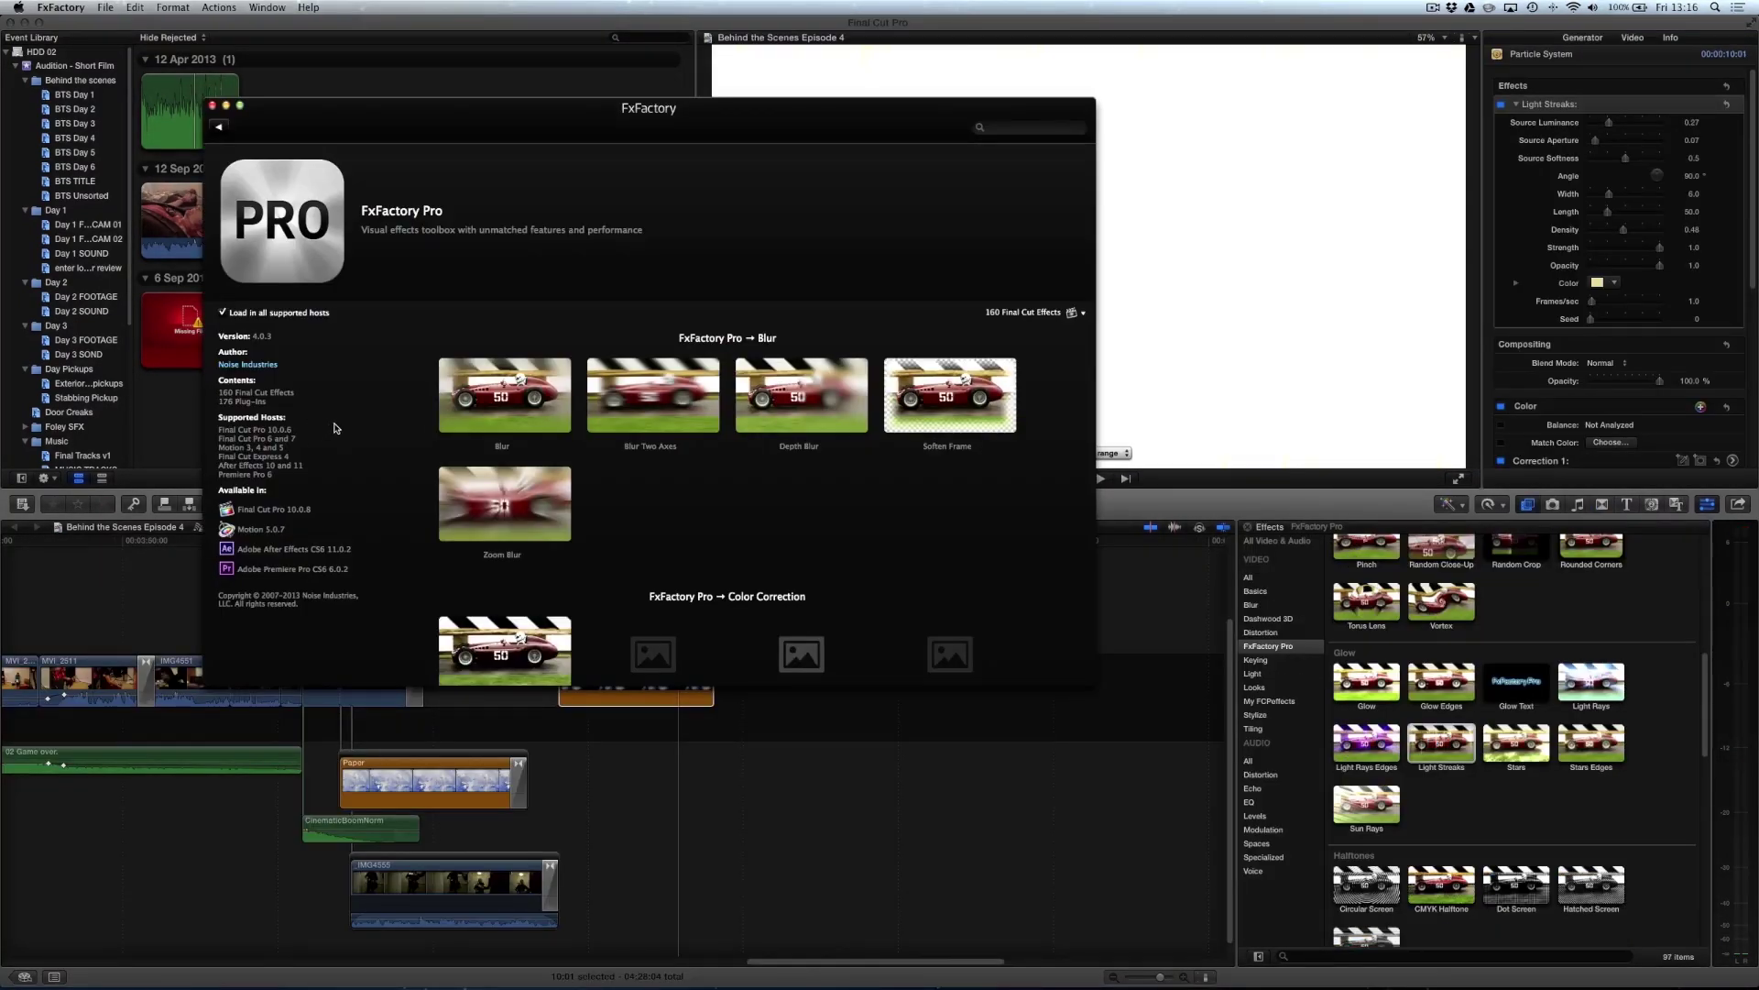
Scroll the FxFactory Pro package page to its Color Correction effects
scroll(336, 426, "up", 1)
scroll(335, 426, "down", 2)
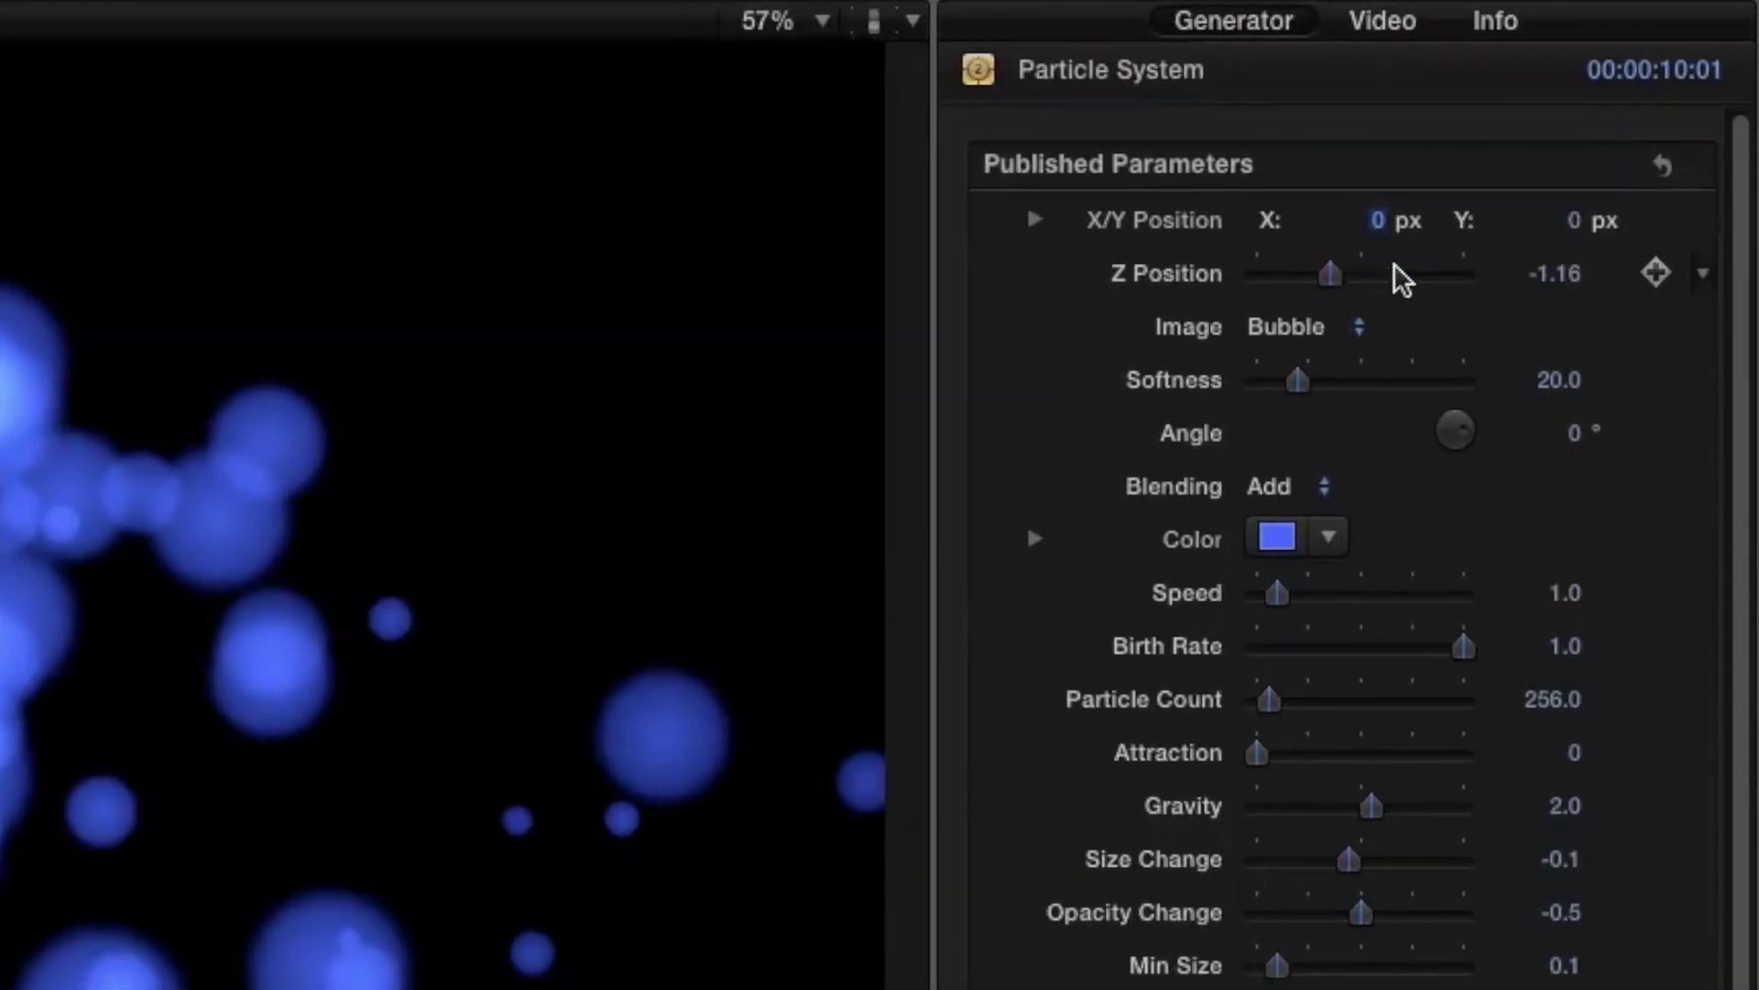
Make the particles green with softness 50, faster and denser, and apply Light Streaks
left_click_drag(1331, 274, 1326, 273)
left_click_drag(1297, 379, 1361, 379)
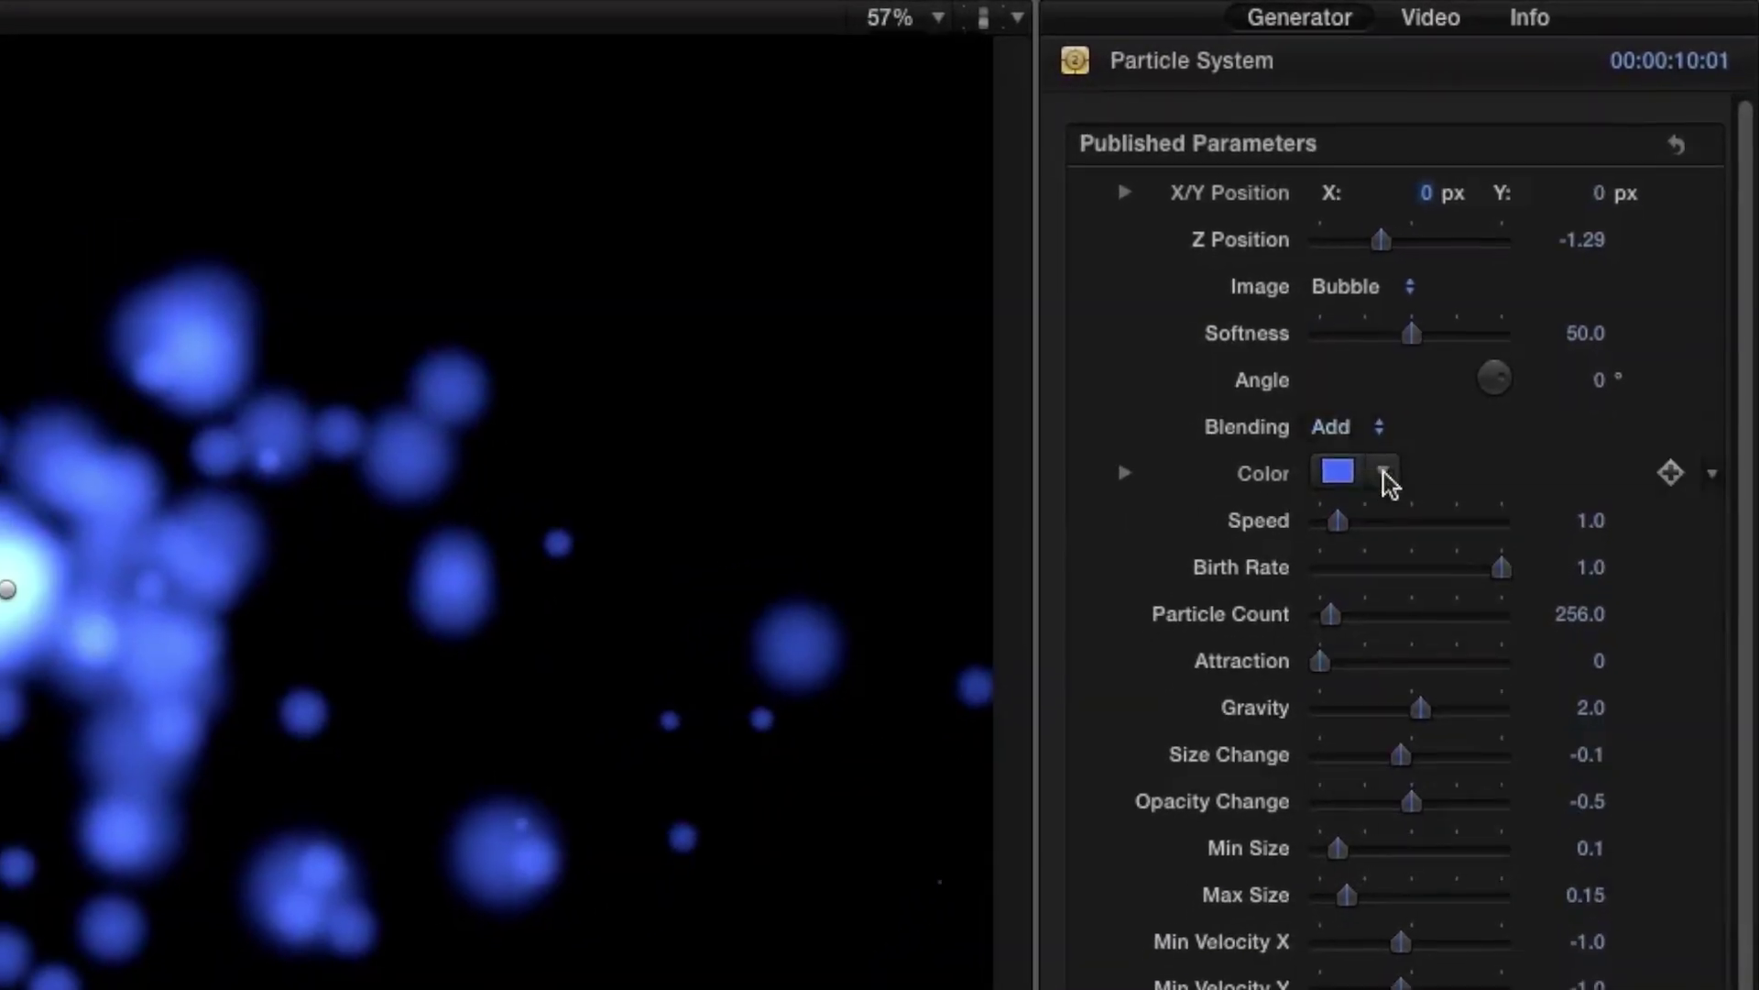
left_click(1385, 473)
left_click_drag(1453, 522, 1412, 522)
left_click(1407, 568)
left_click_drag(1331, 614, 1436, 661)
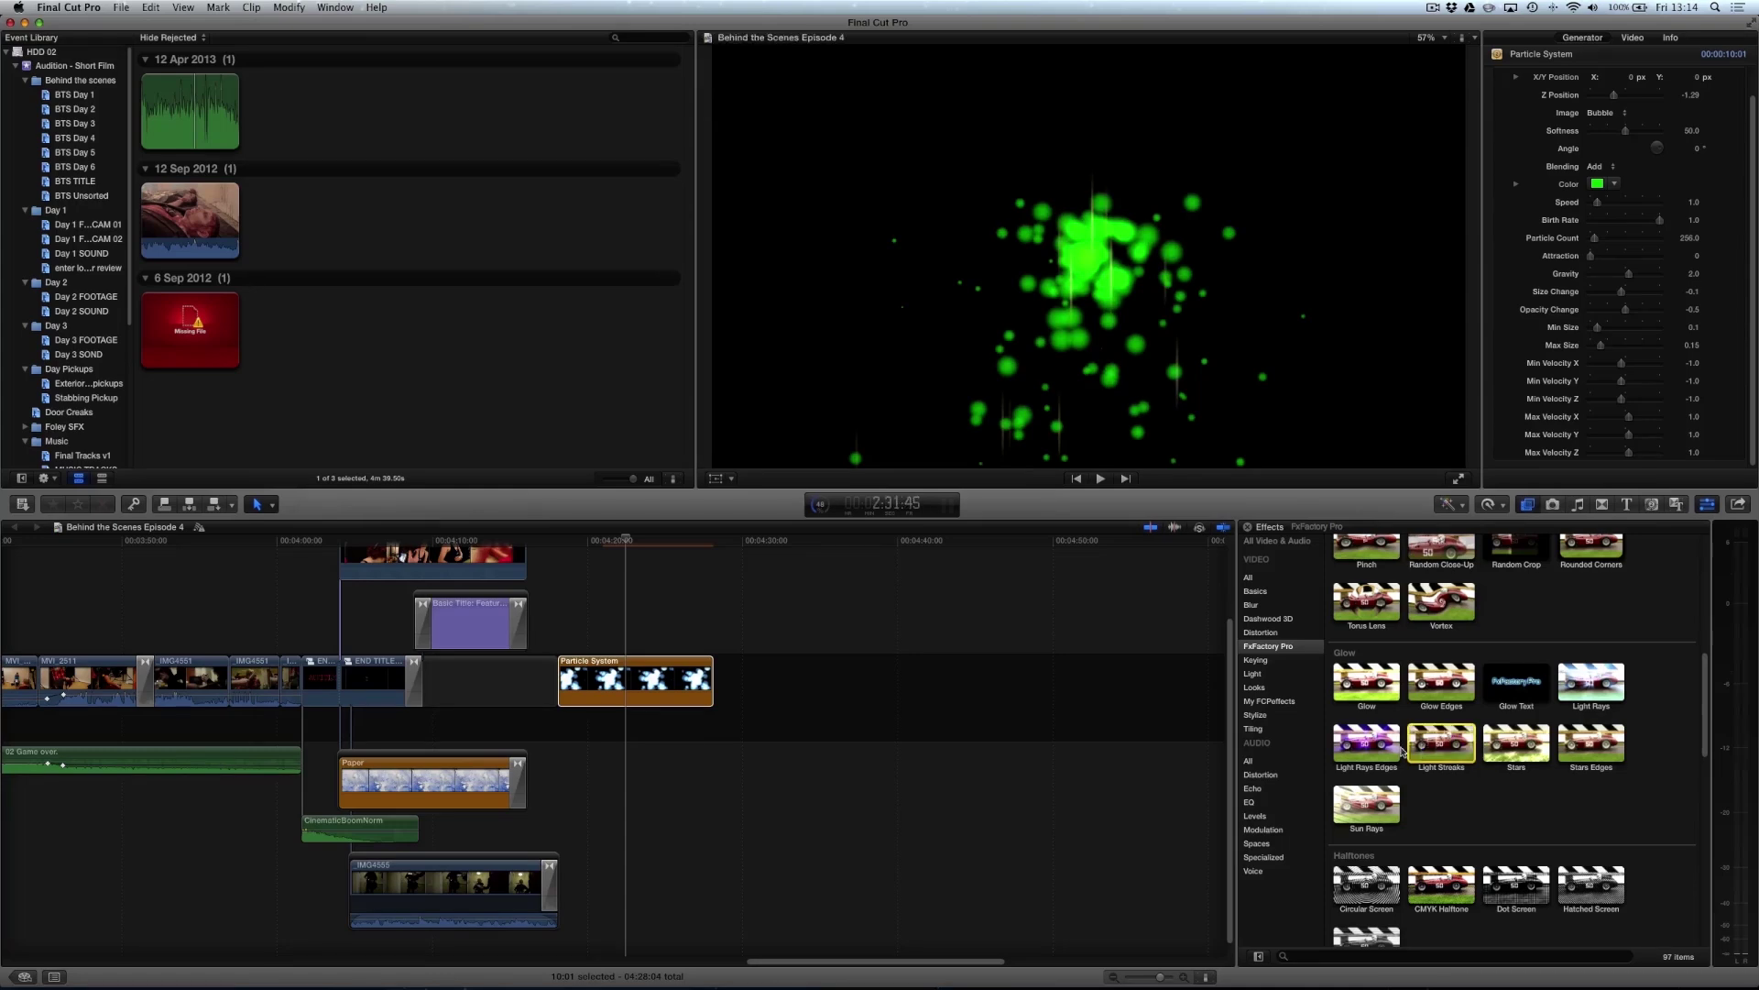
left_click_drag(1402, 751, 676, 694)
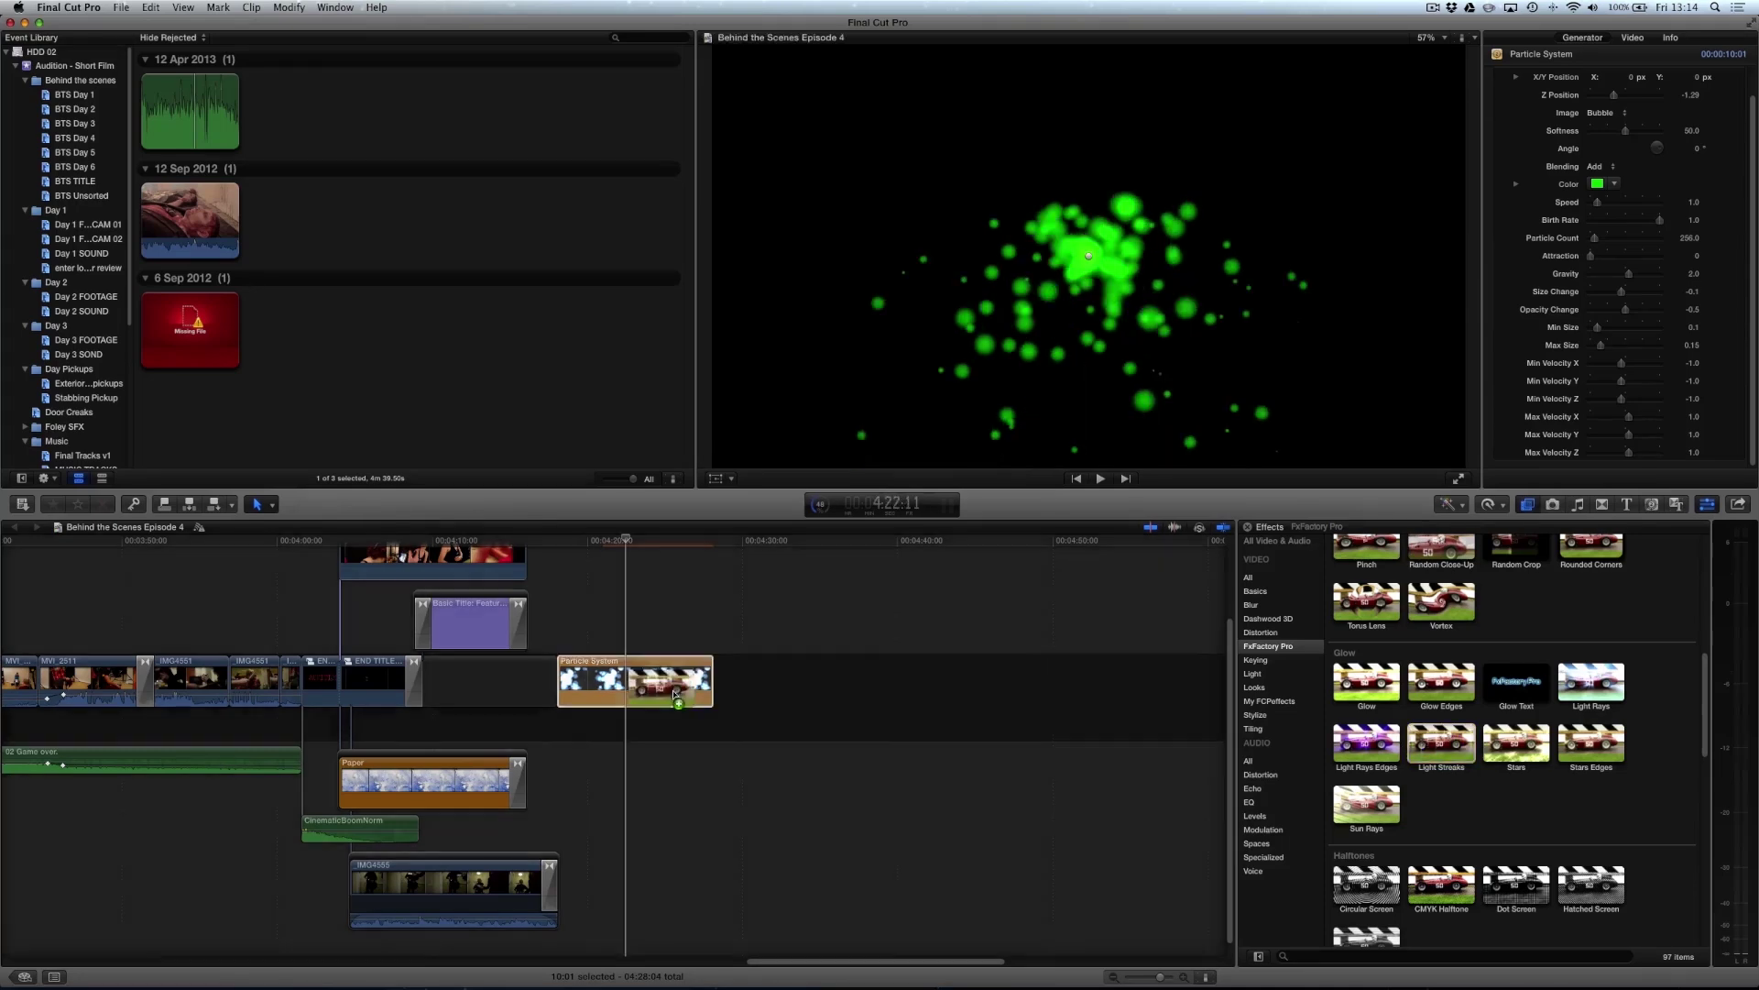
left_click(1636, 39)
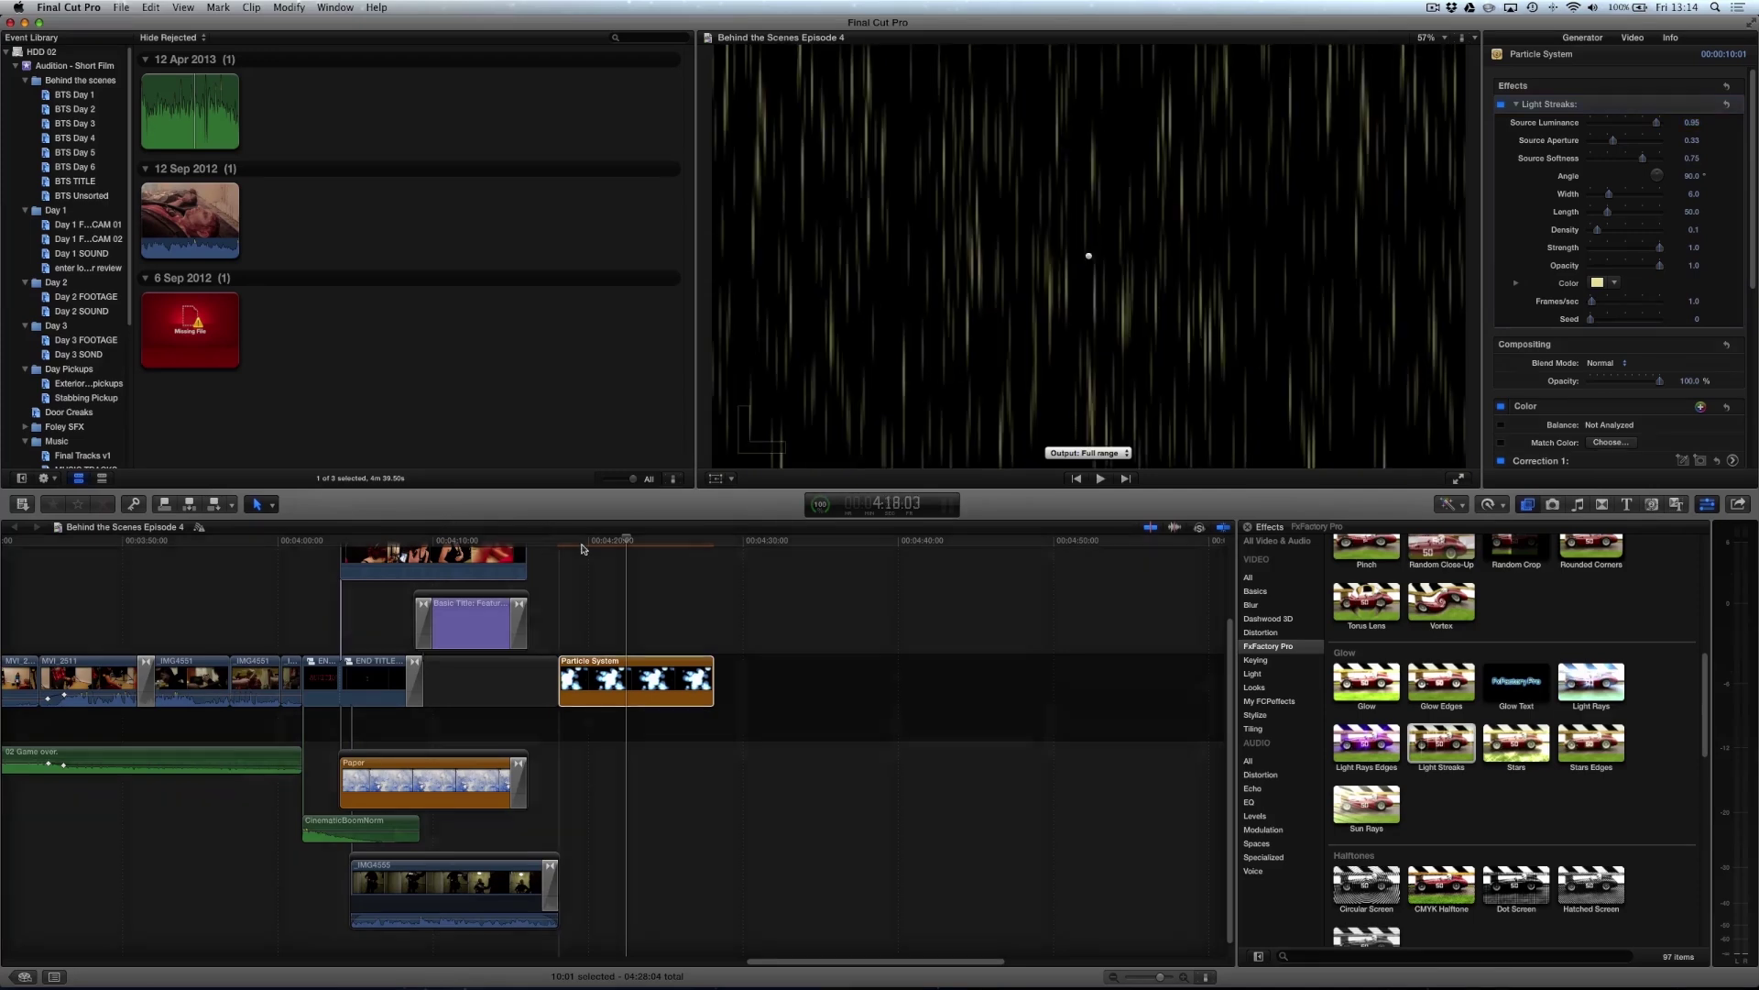
Play back the Particle System clip to see its vertical light streaks
key("space")
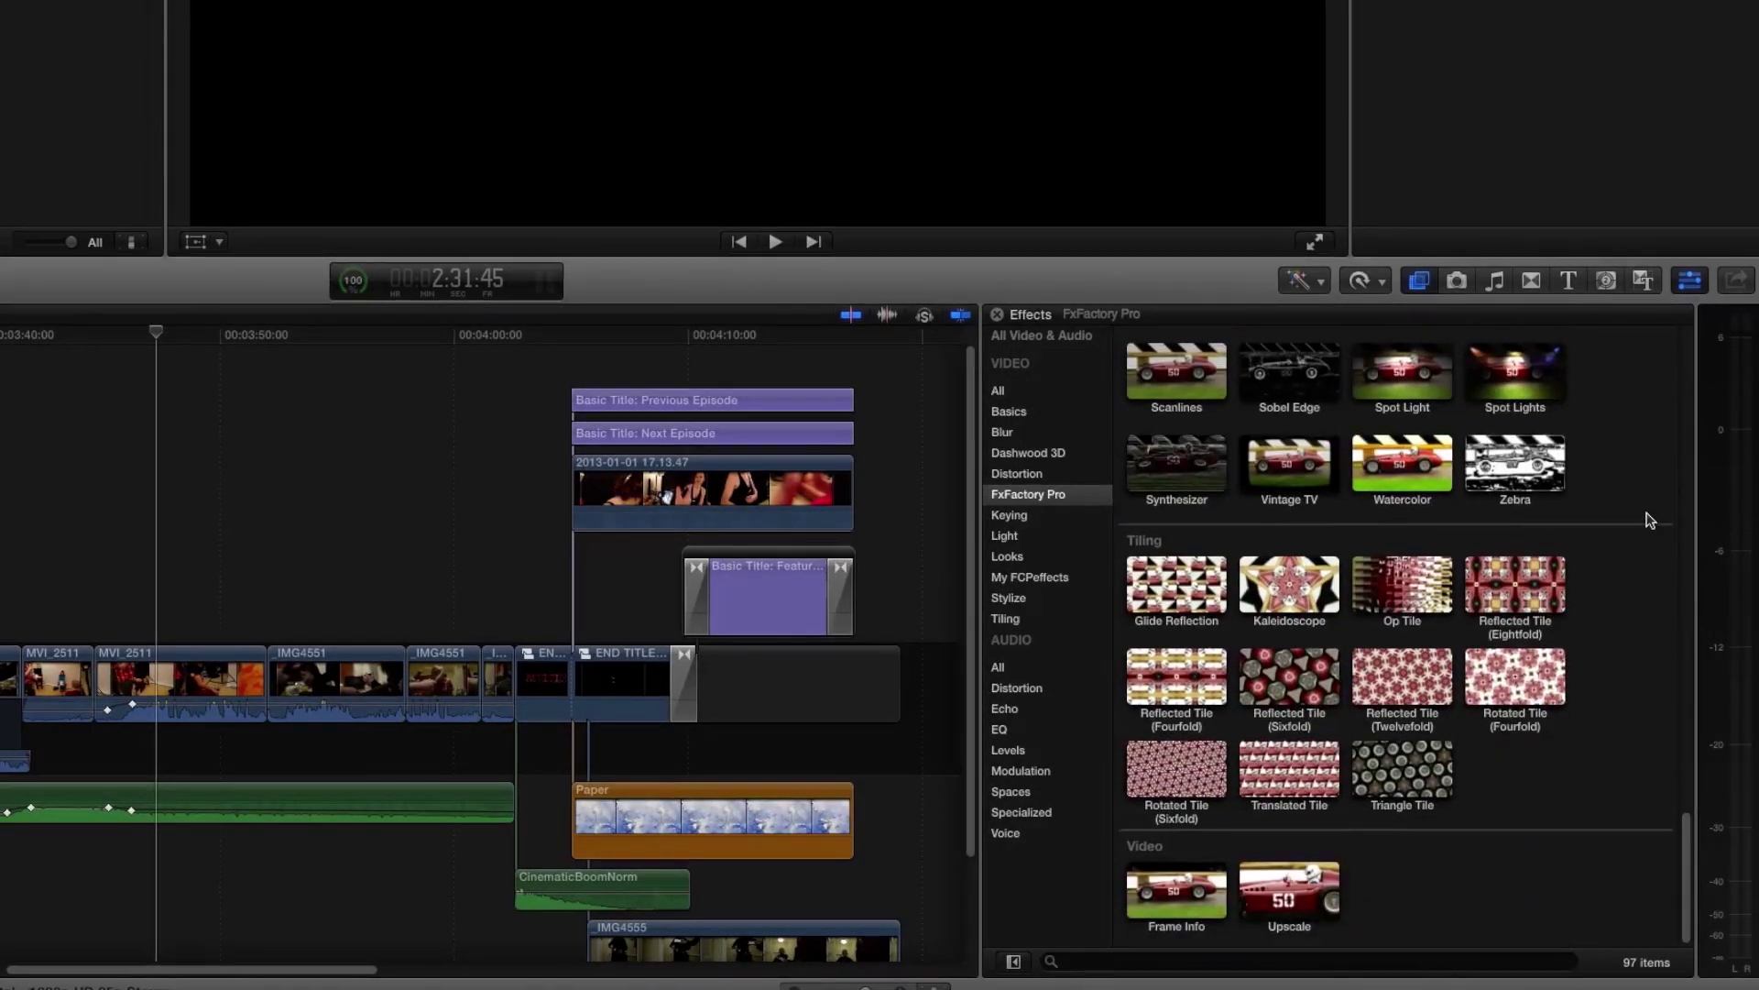
Add an FxFactory Pro transition at the MVI_2511 / IMG4551 edit and play it back
left_click(1532, 281)
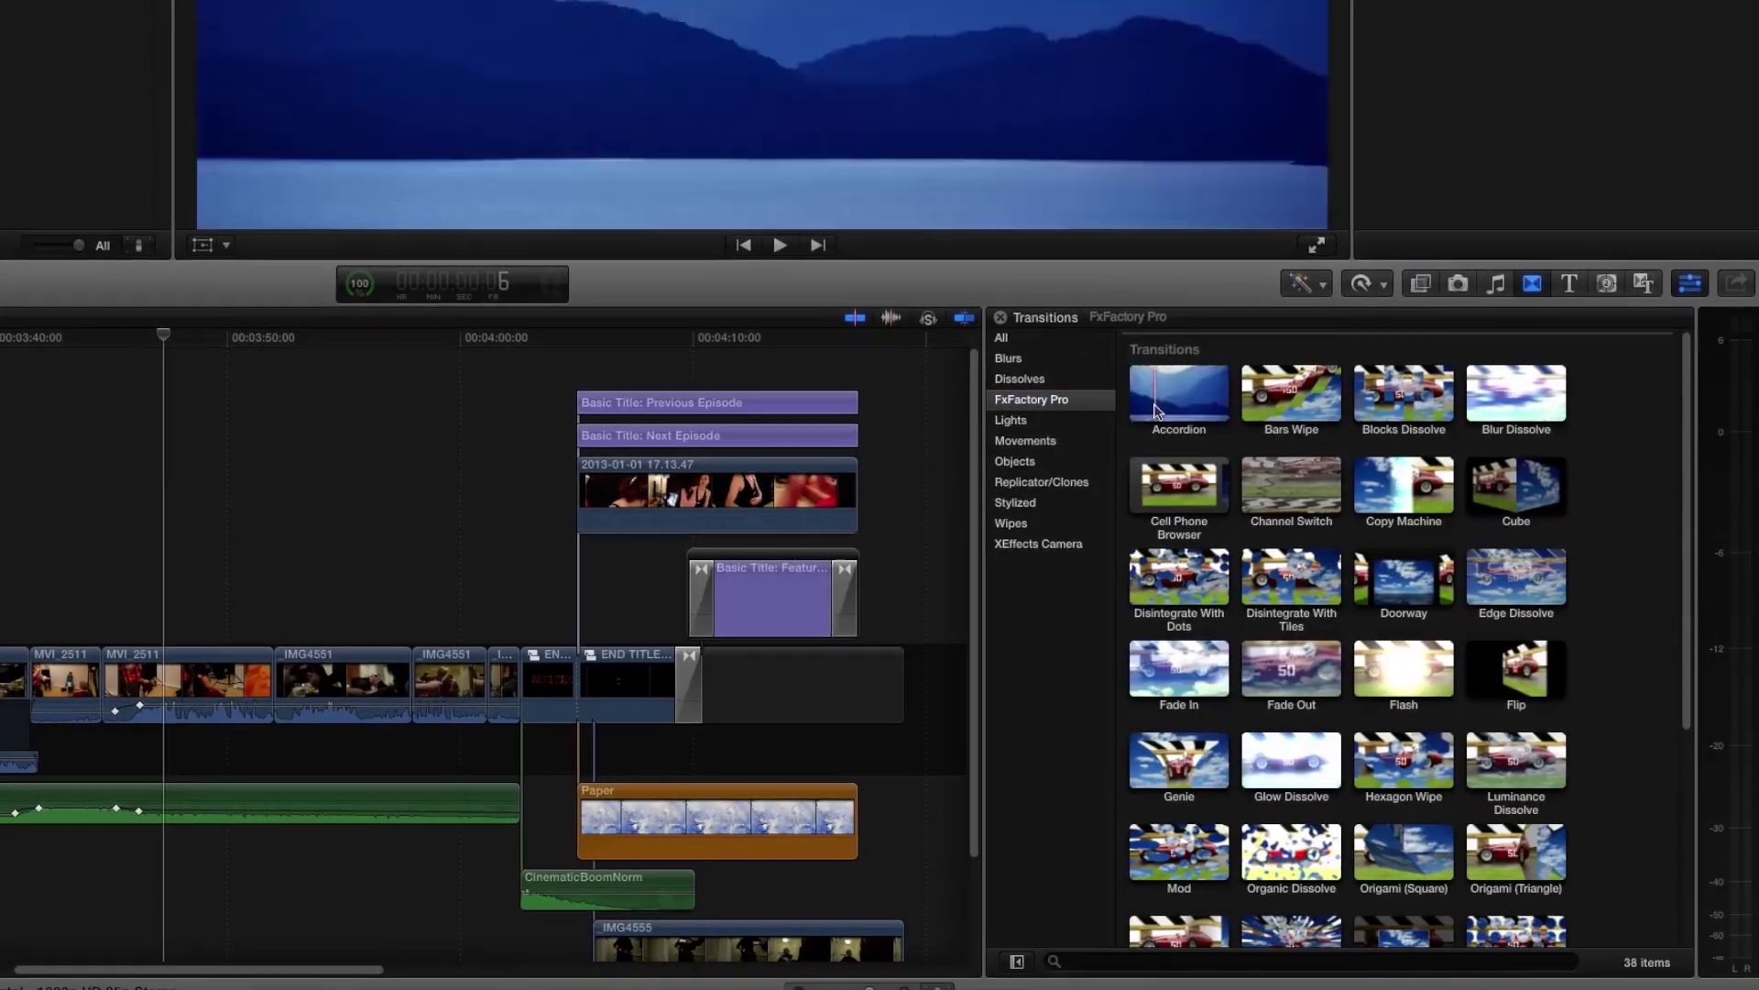
left_click_drag(1470, 415, 281, 687)
left_click(550, 41)
key("space")
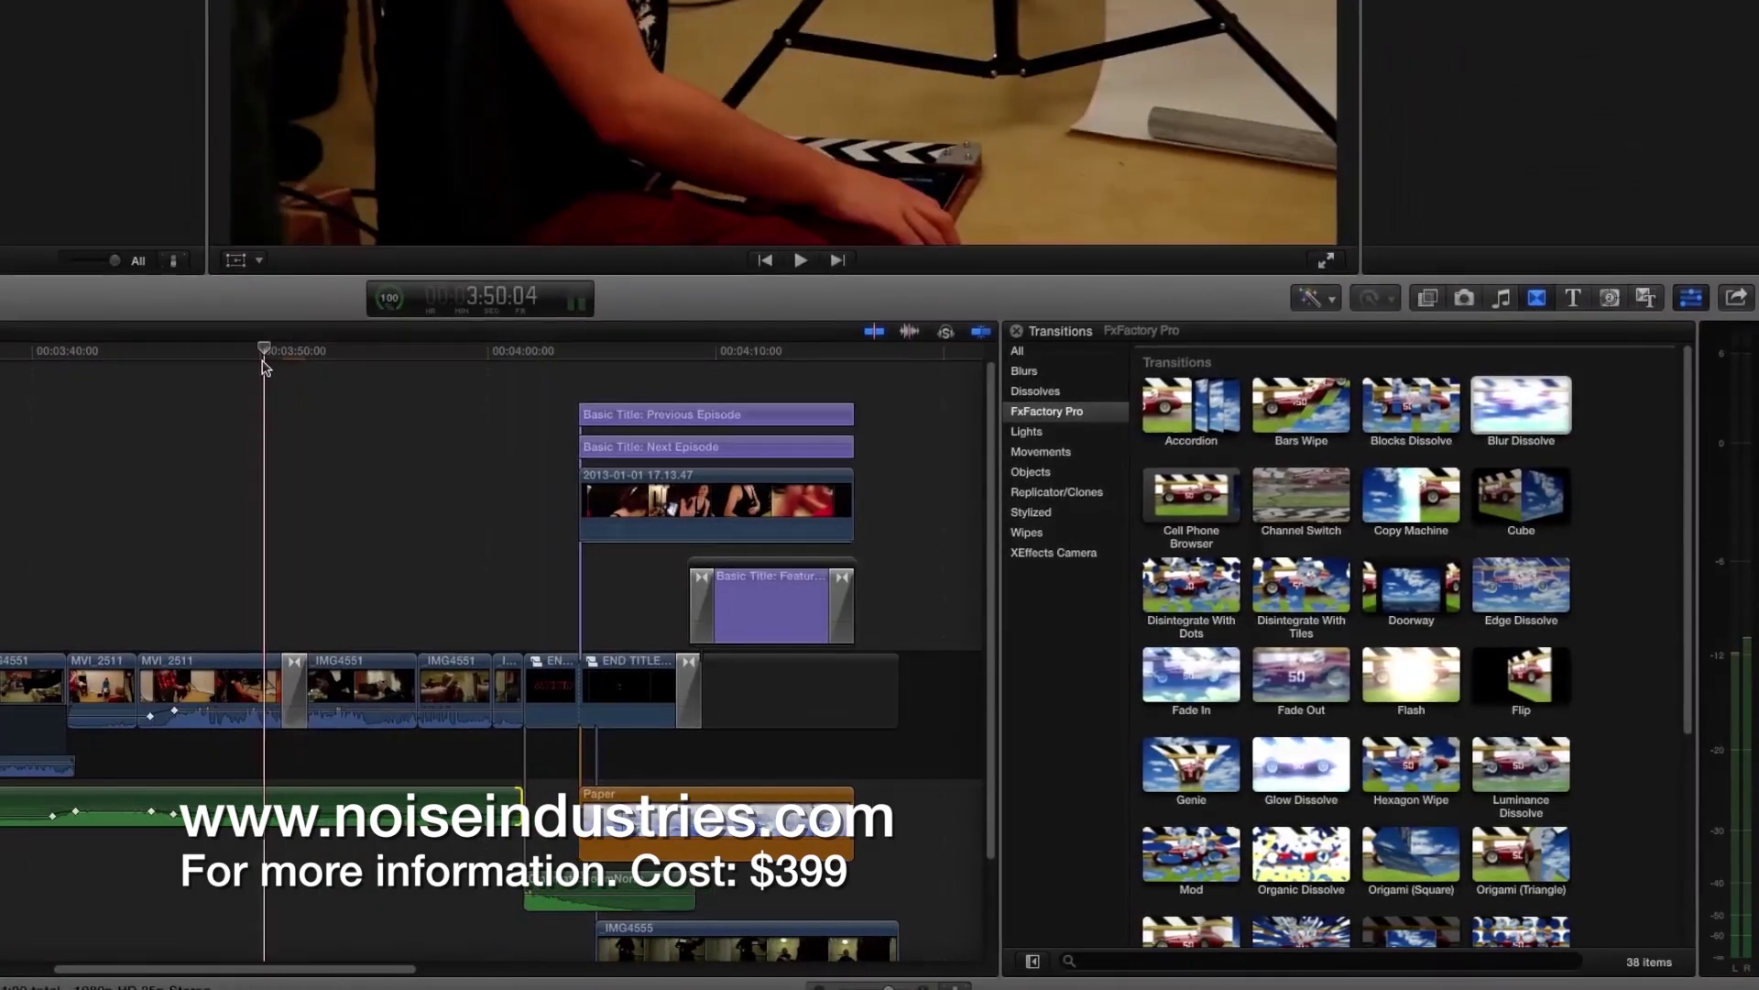
key("space")
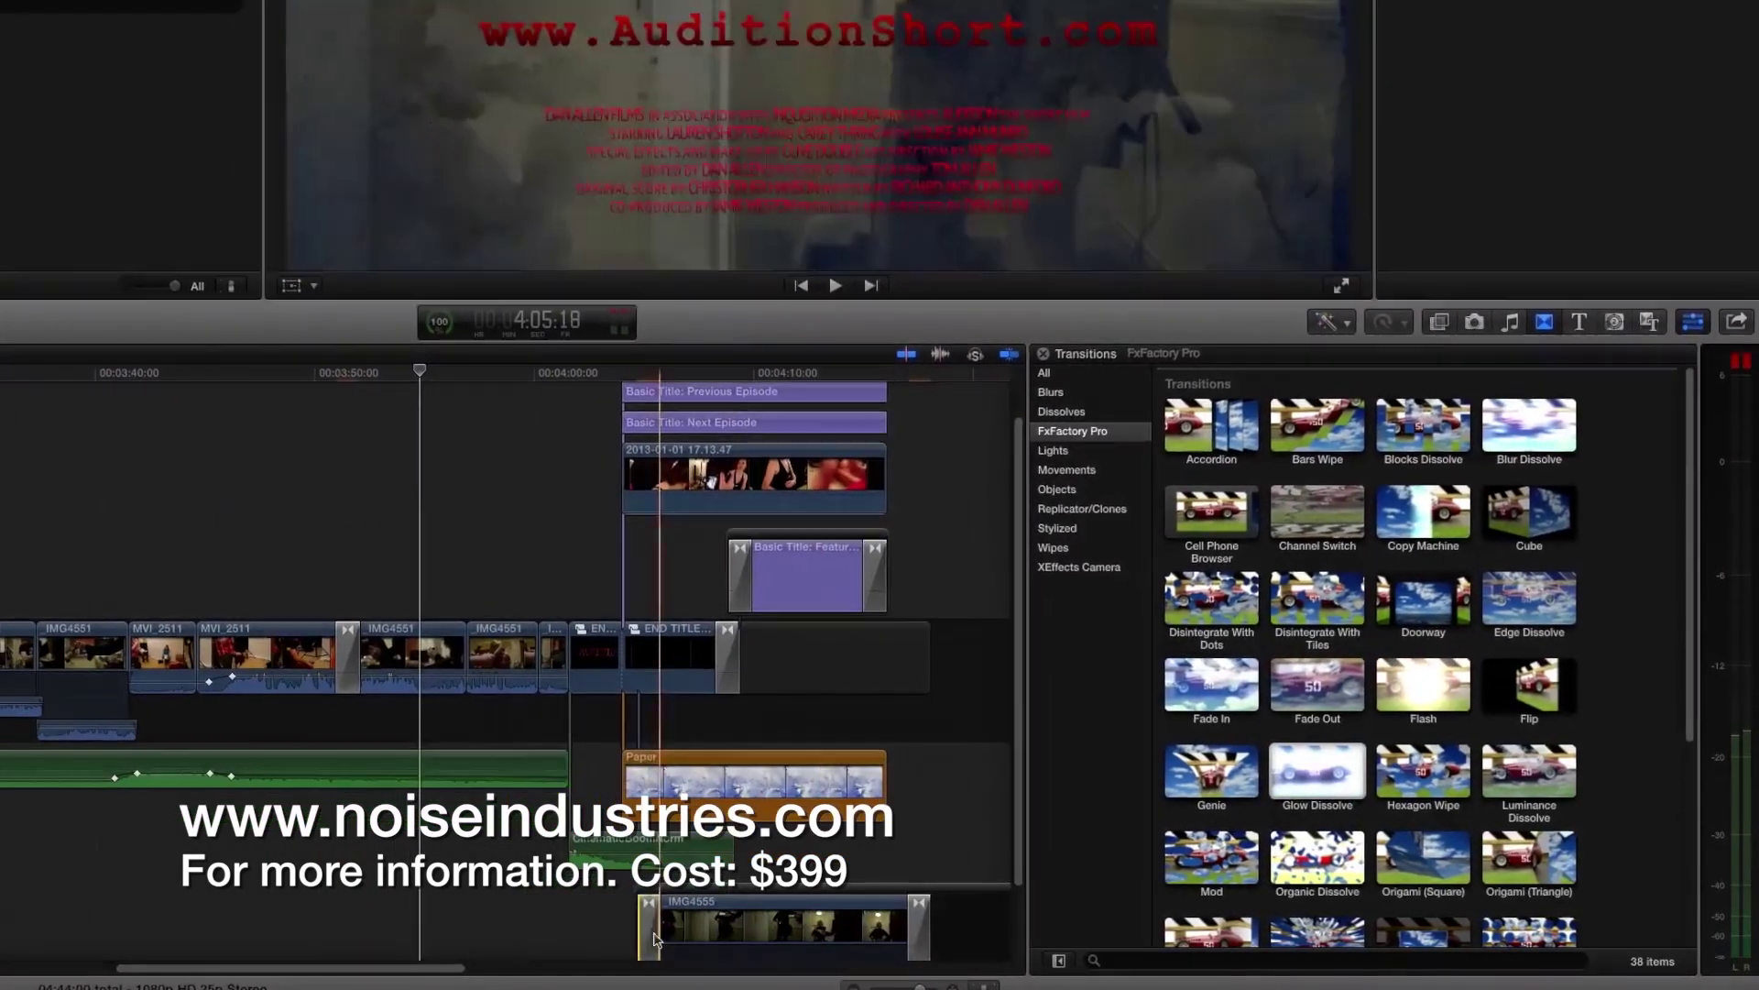
Show the FxFactory Pro generators, such as Banding-free Gradient, Timecode and PDF Animator
scroll(440, 692, "down", 3)
scroll(440, 692, "right", 4)
scroll(446, 697, "right", 6)
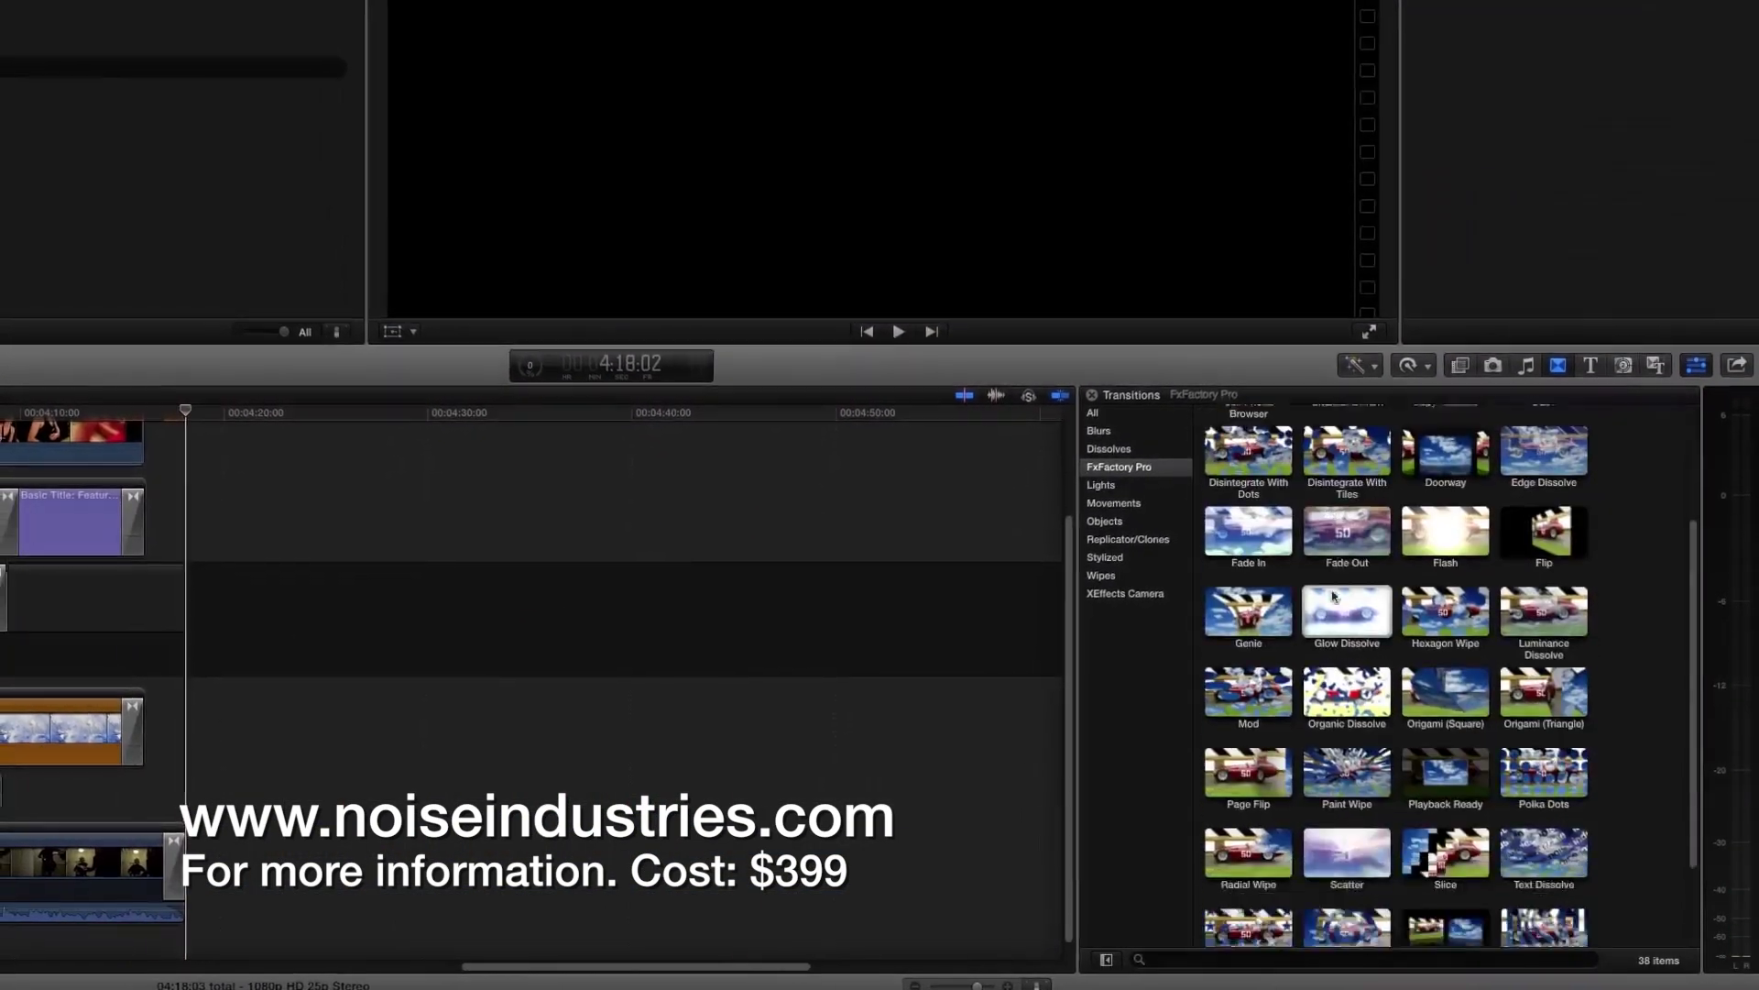
left_click(1627, 375)
left_click(1125, 482)
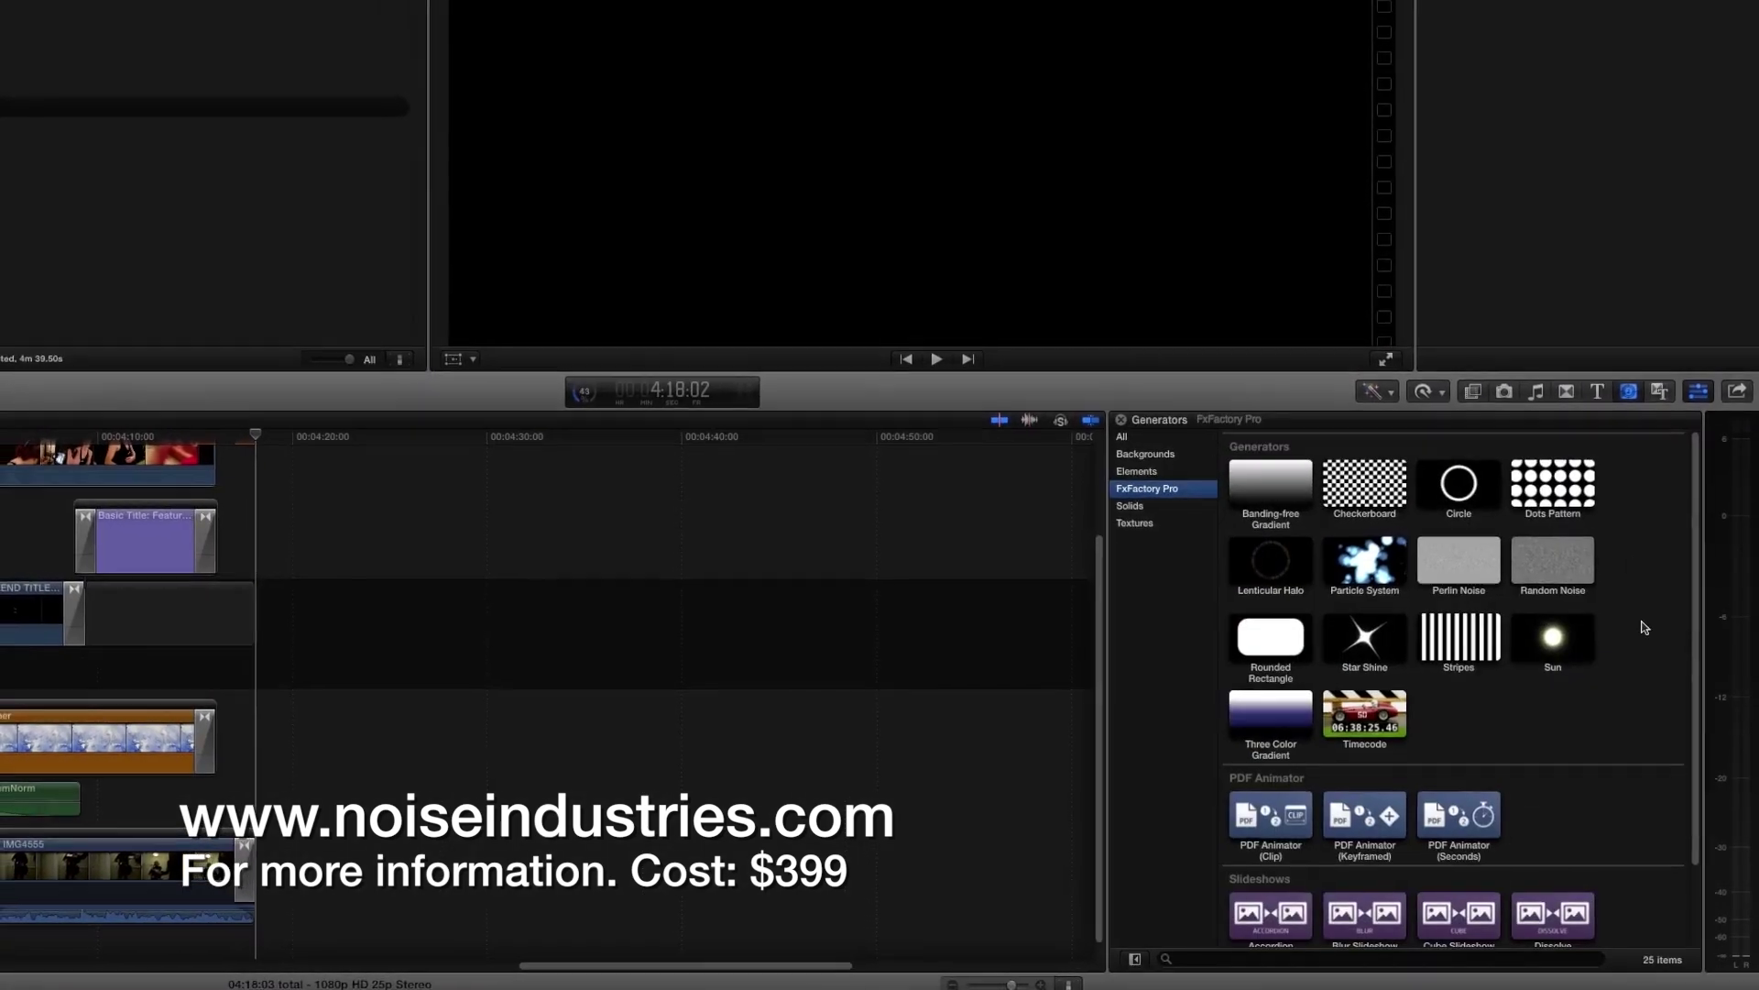
key("ctrl+super+5")
key("alt+super+1")
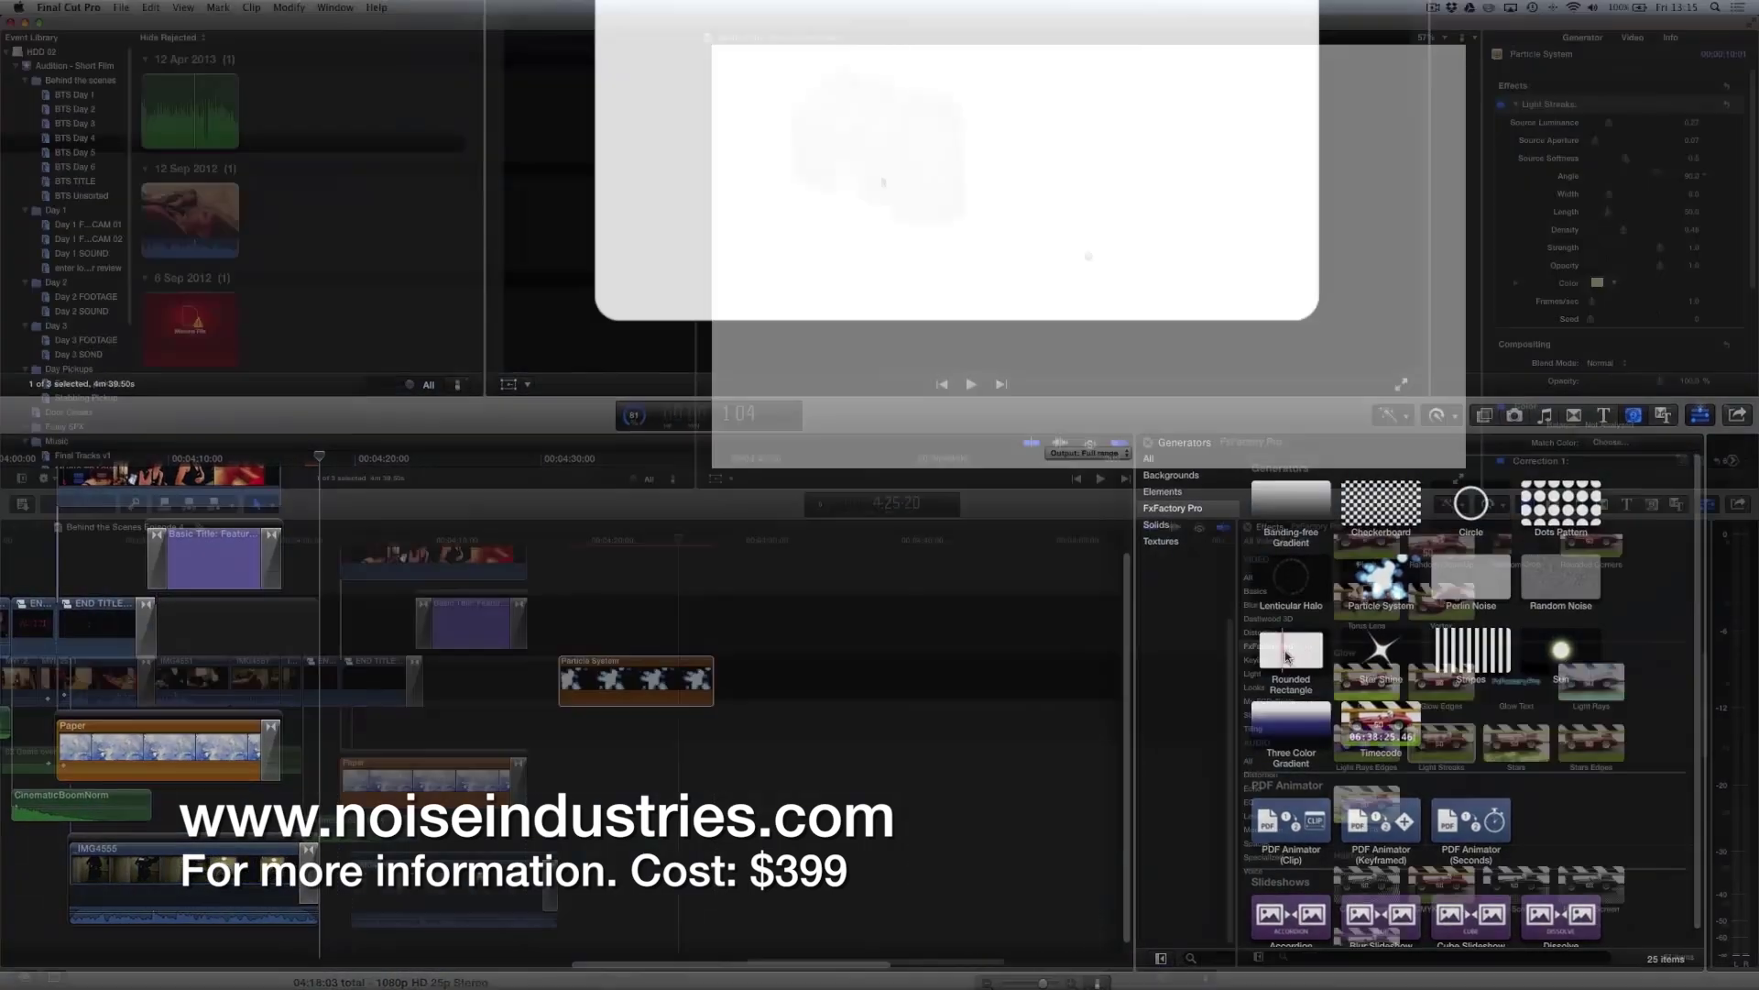
Scroll through the FxFactory Pro page, then go back to the list of all plug-in packages
scroll(541, 238, "down", 5)
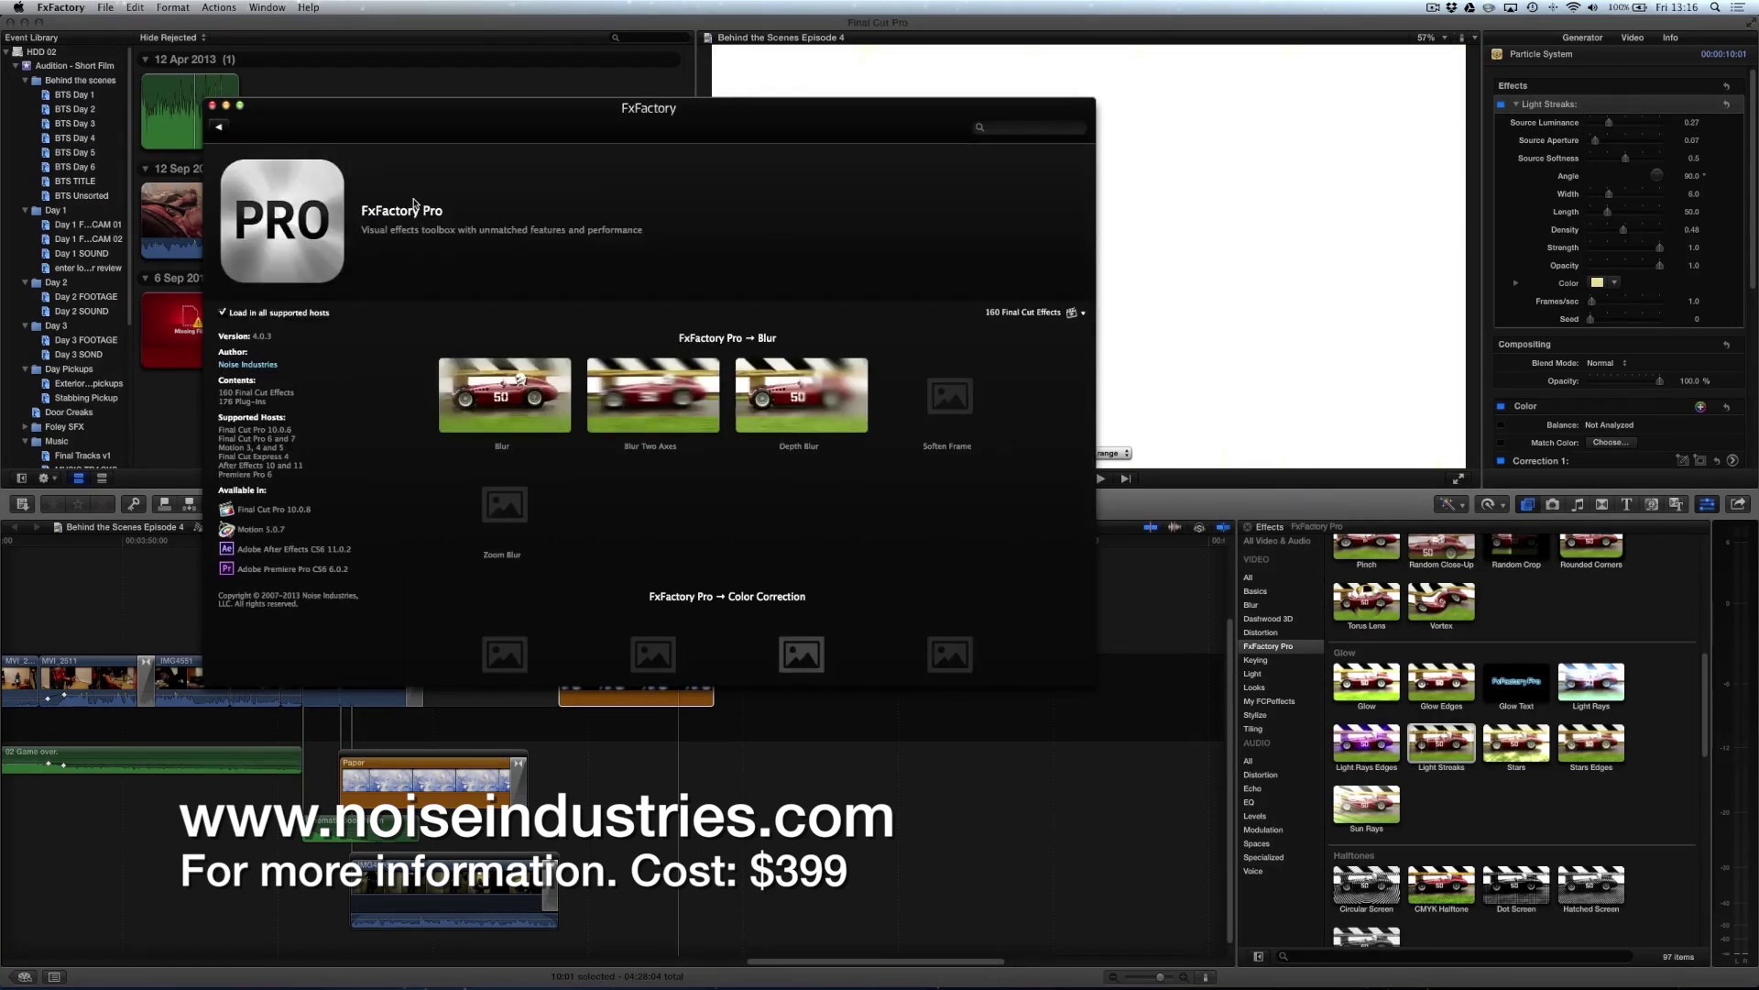
scroll(337, 426, "down", 2)
scroll(659, 419, "down", 5)
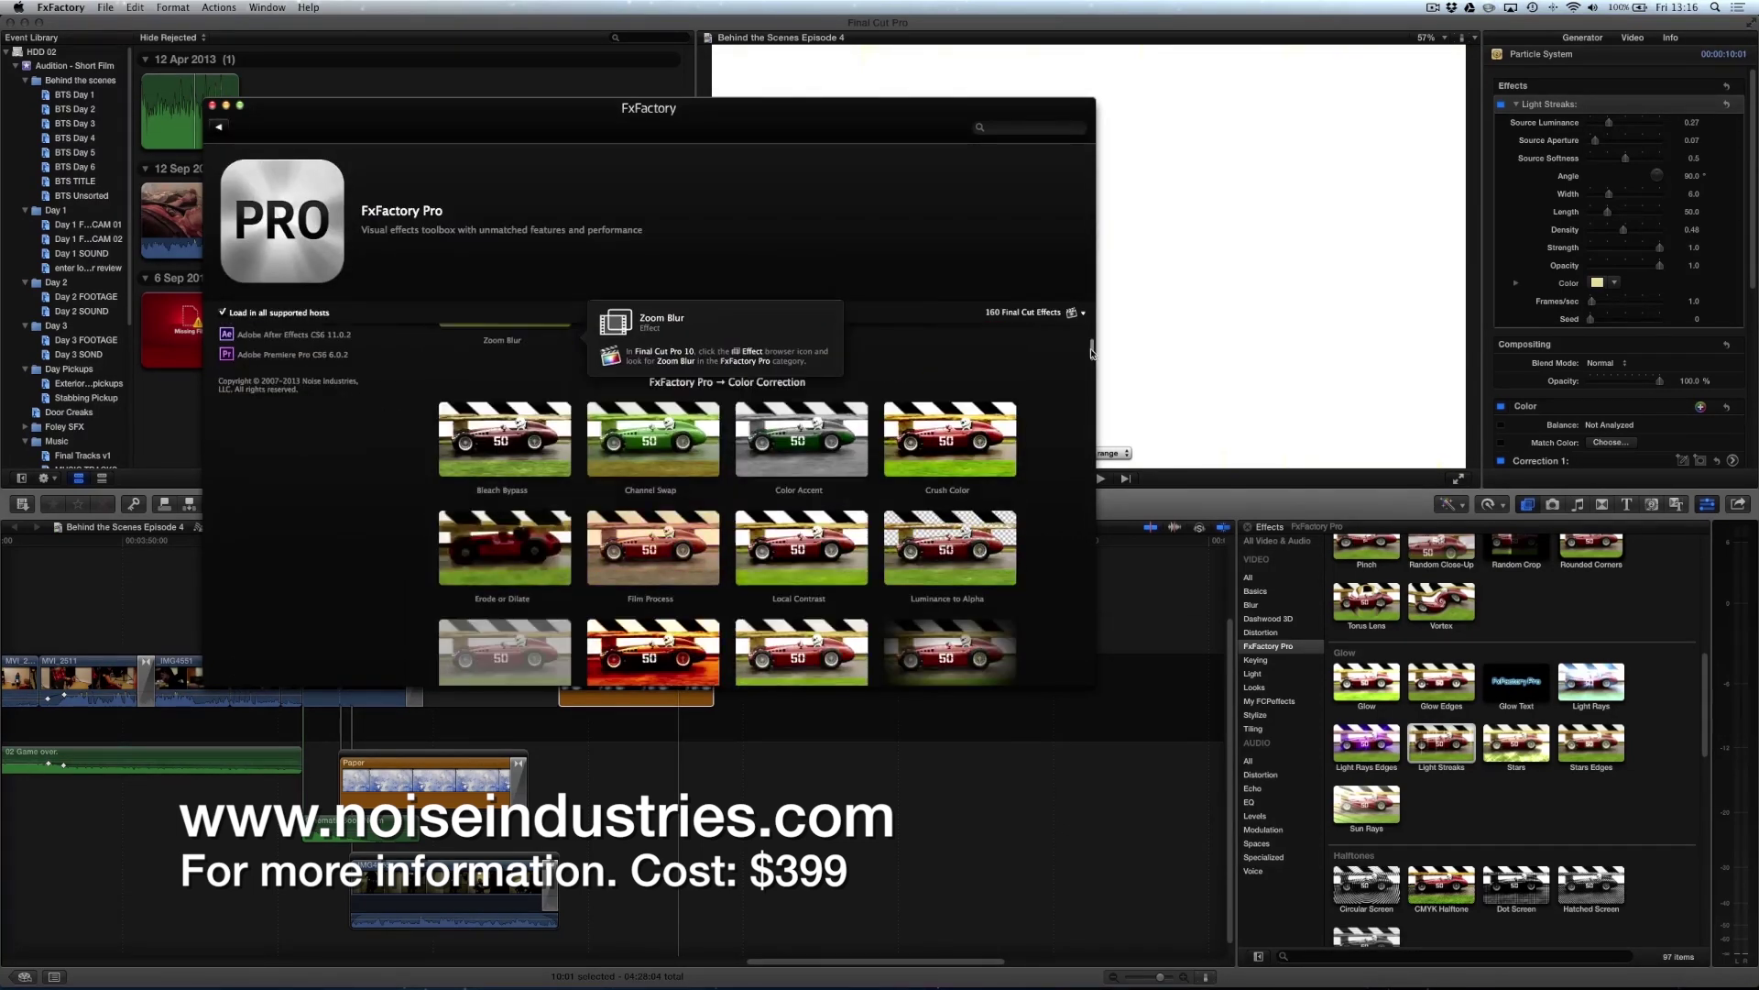
scroll(902, 491, "up", 6)
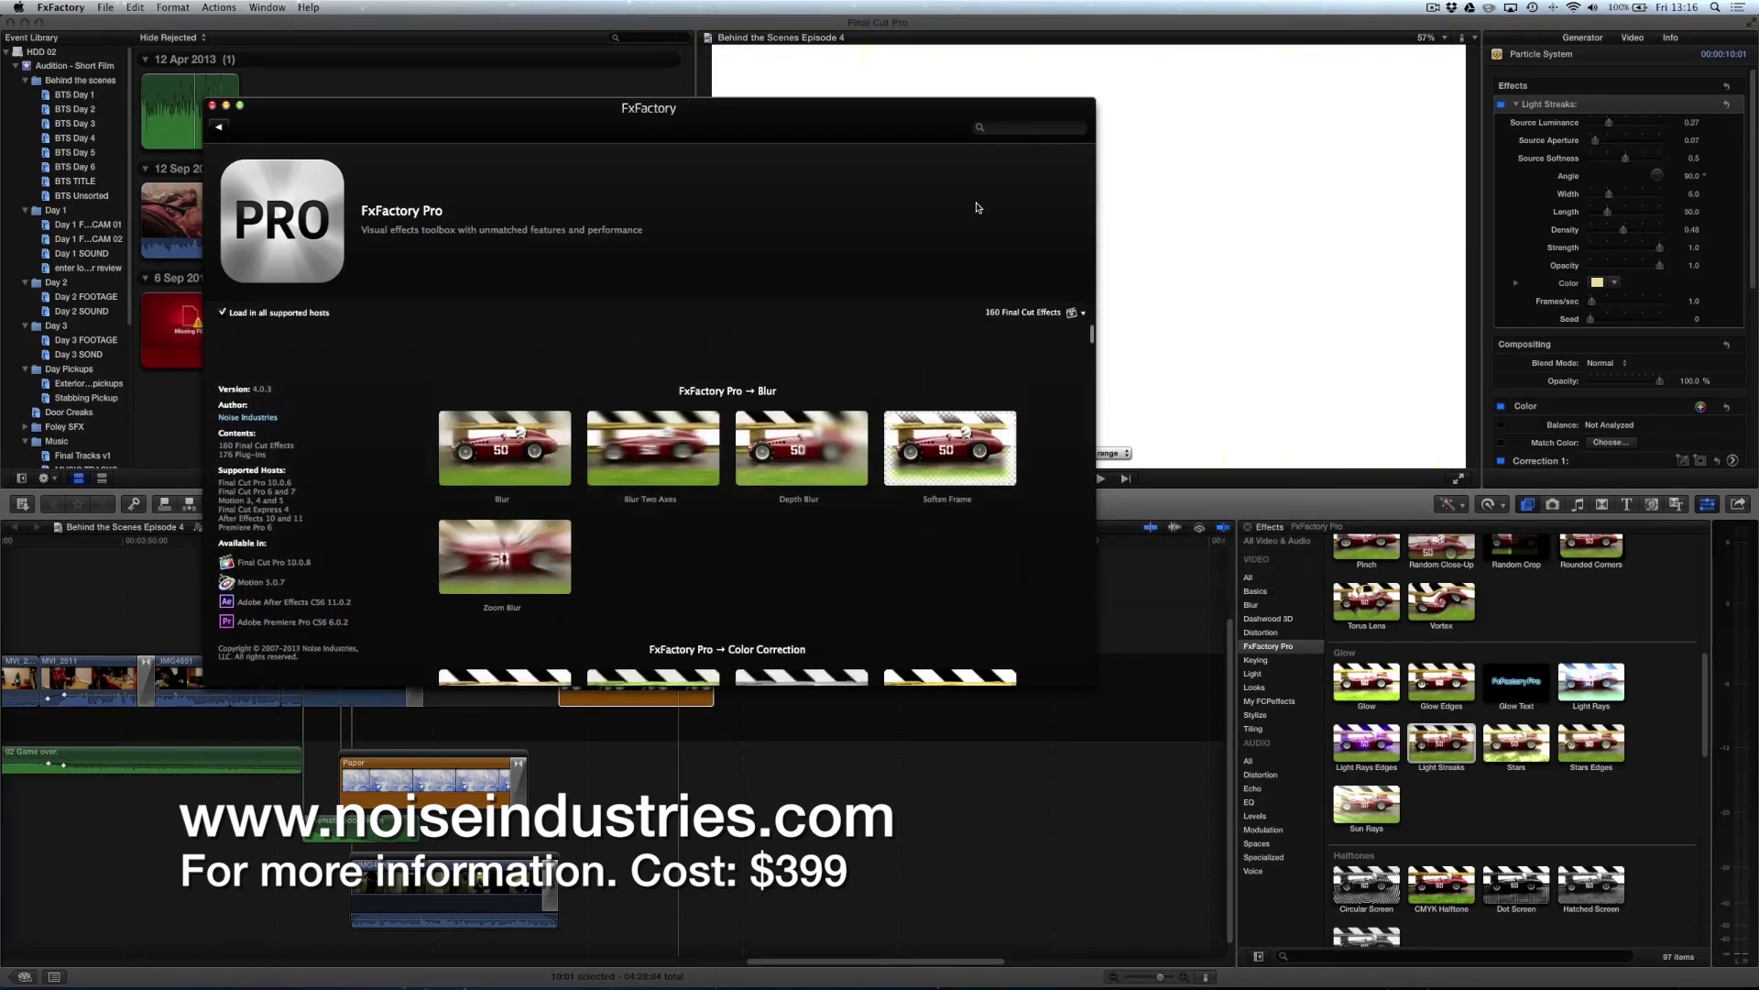
left_click(218, 126)
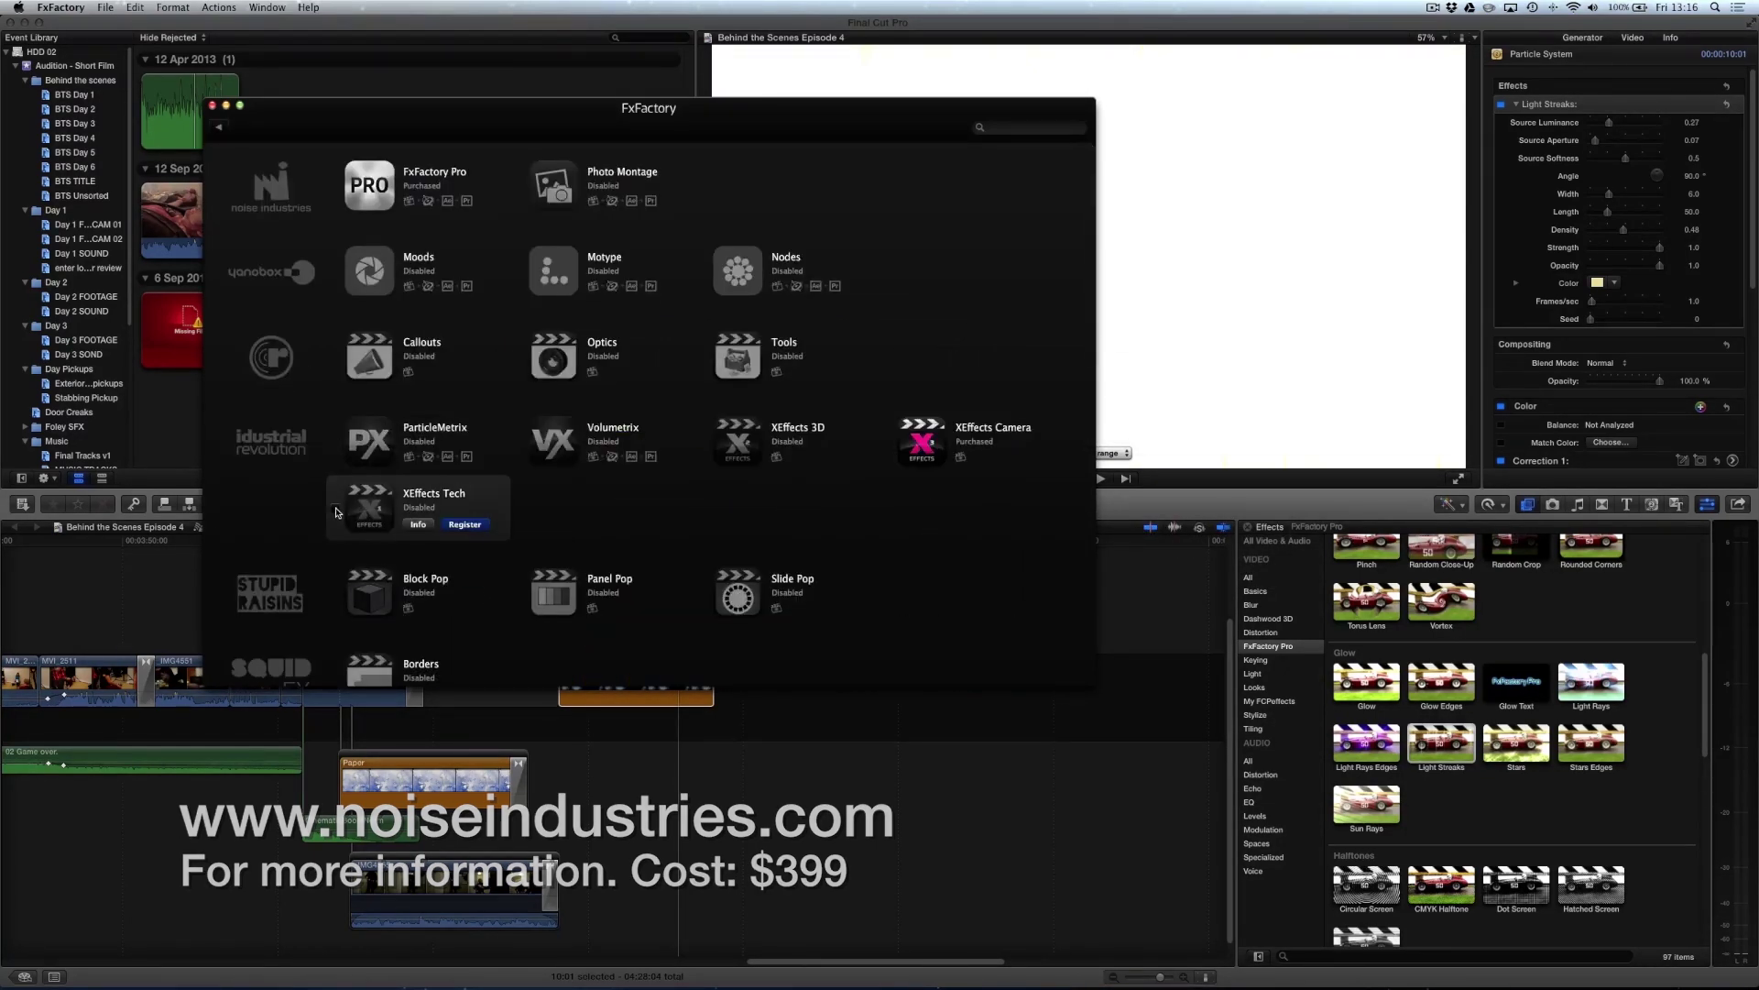
From About FxFactory, open the Noise Industries products page in Chrome
left_click(60, 7)
left_click(73, 21)
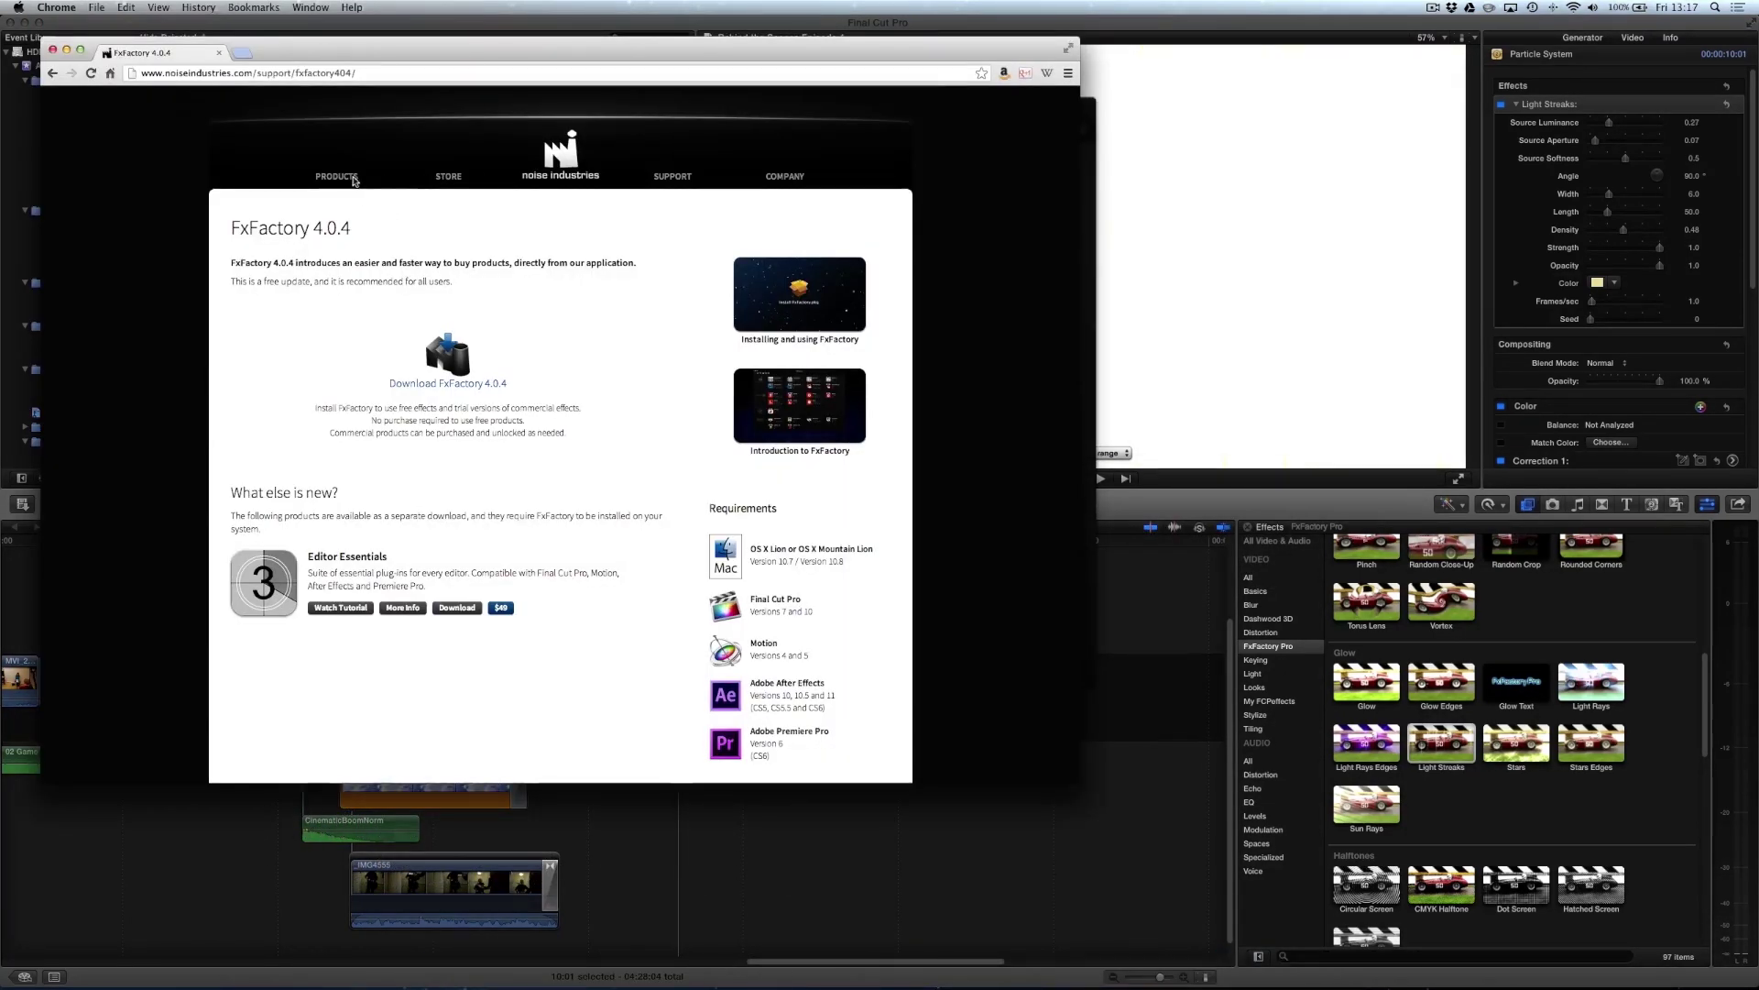
left_click(336, 176)
scroll(353, 375, "down", 5)
Open the FxFactory Pro product page, review it, and follow its $399 buy link
left_click(703, 613)
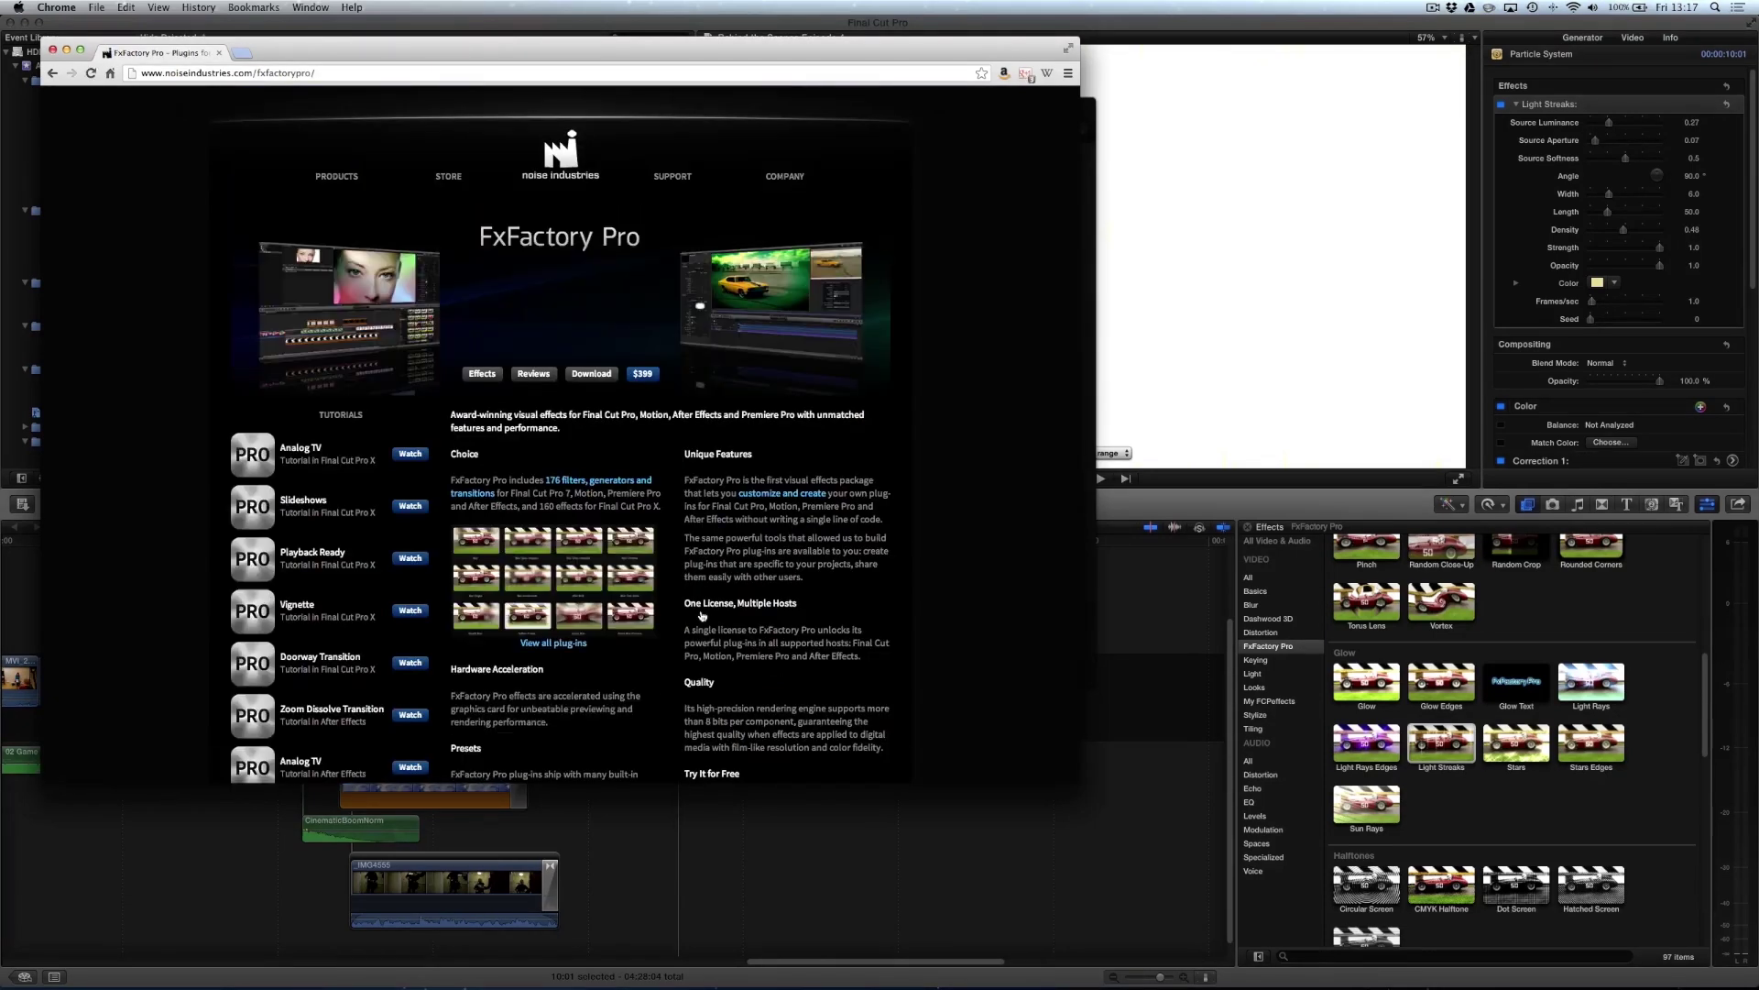
scroll(703, 615, "down", 5)
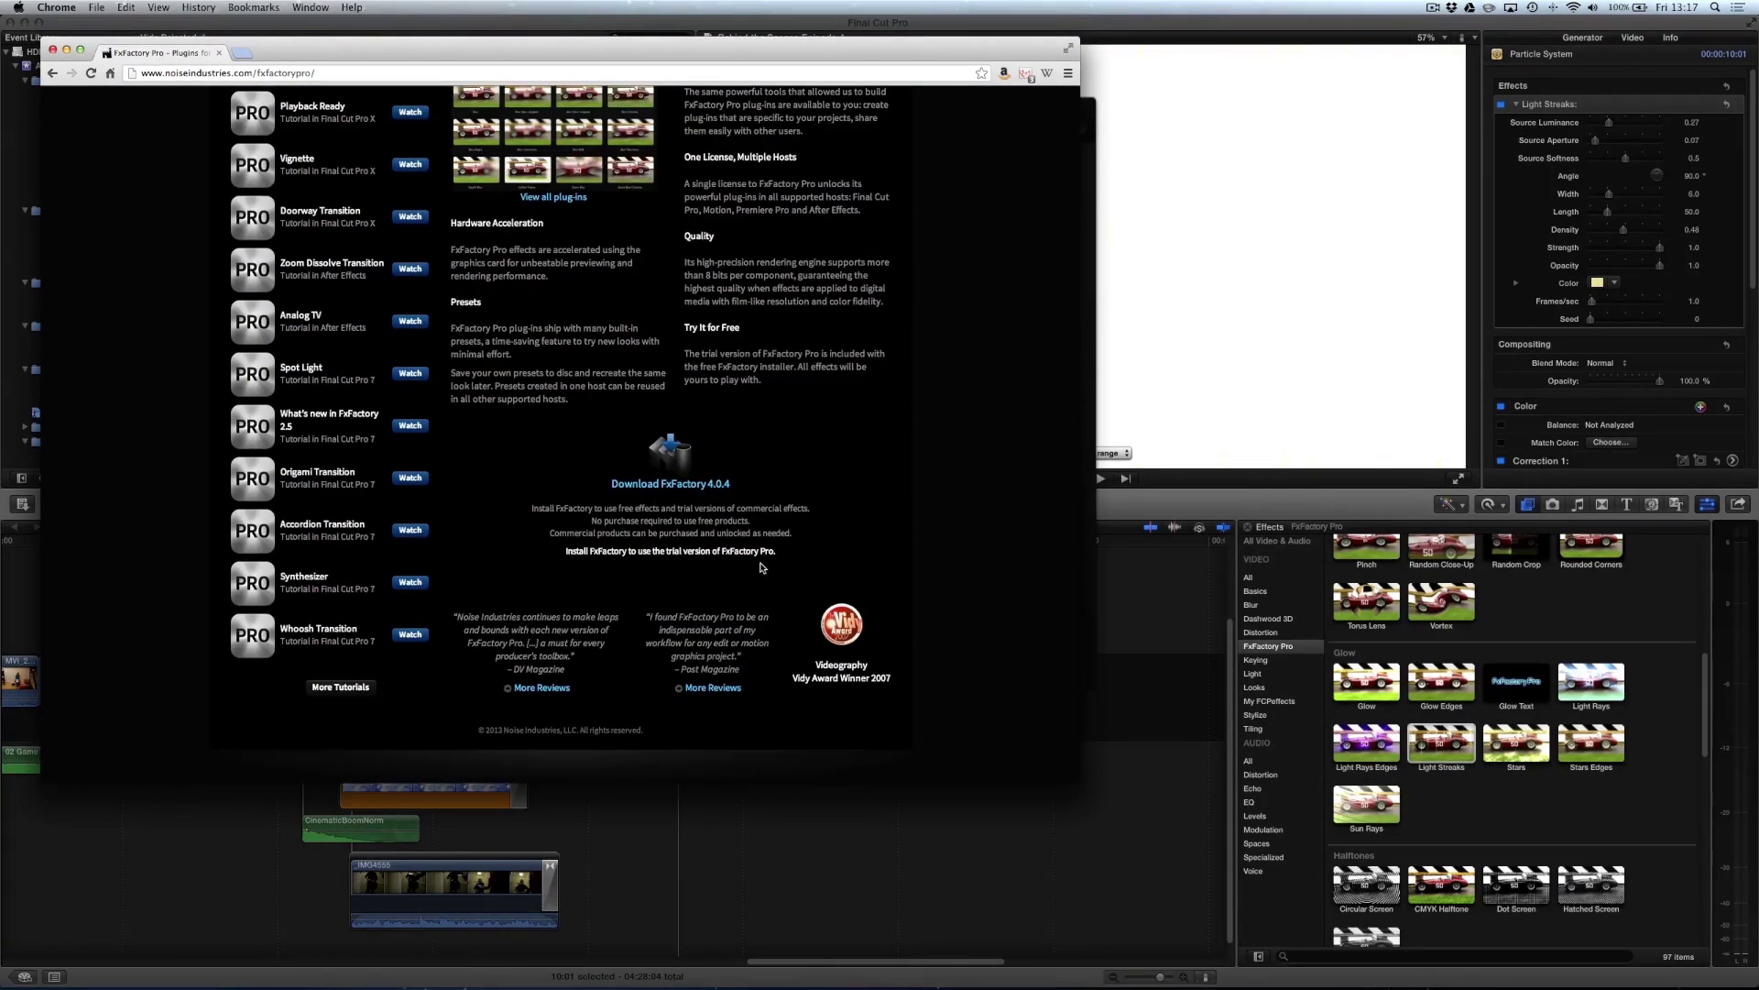
scroll(759, 567, "up", 5)
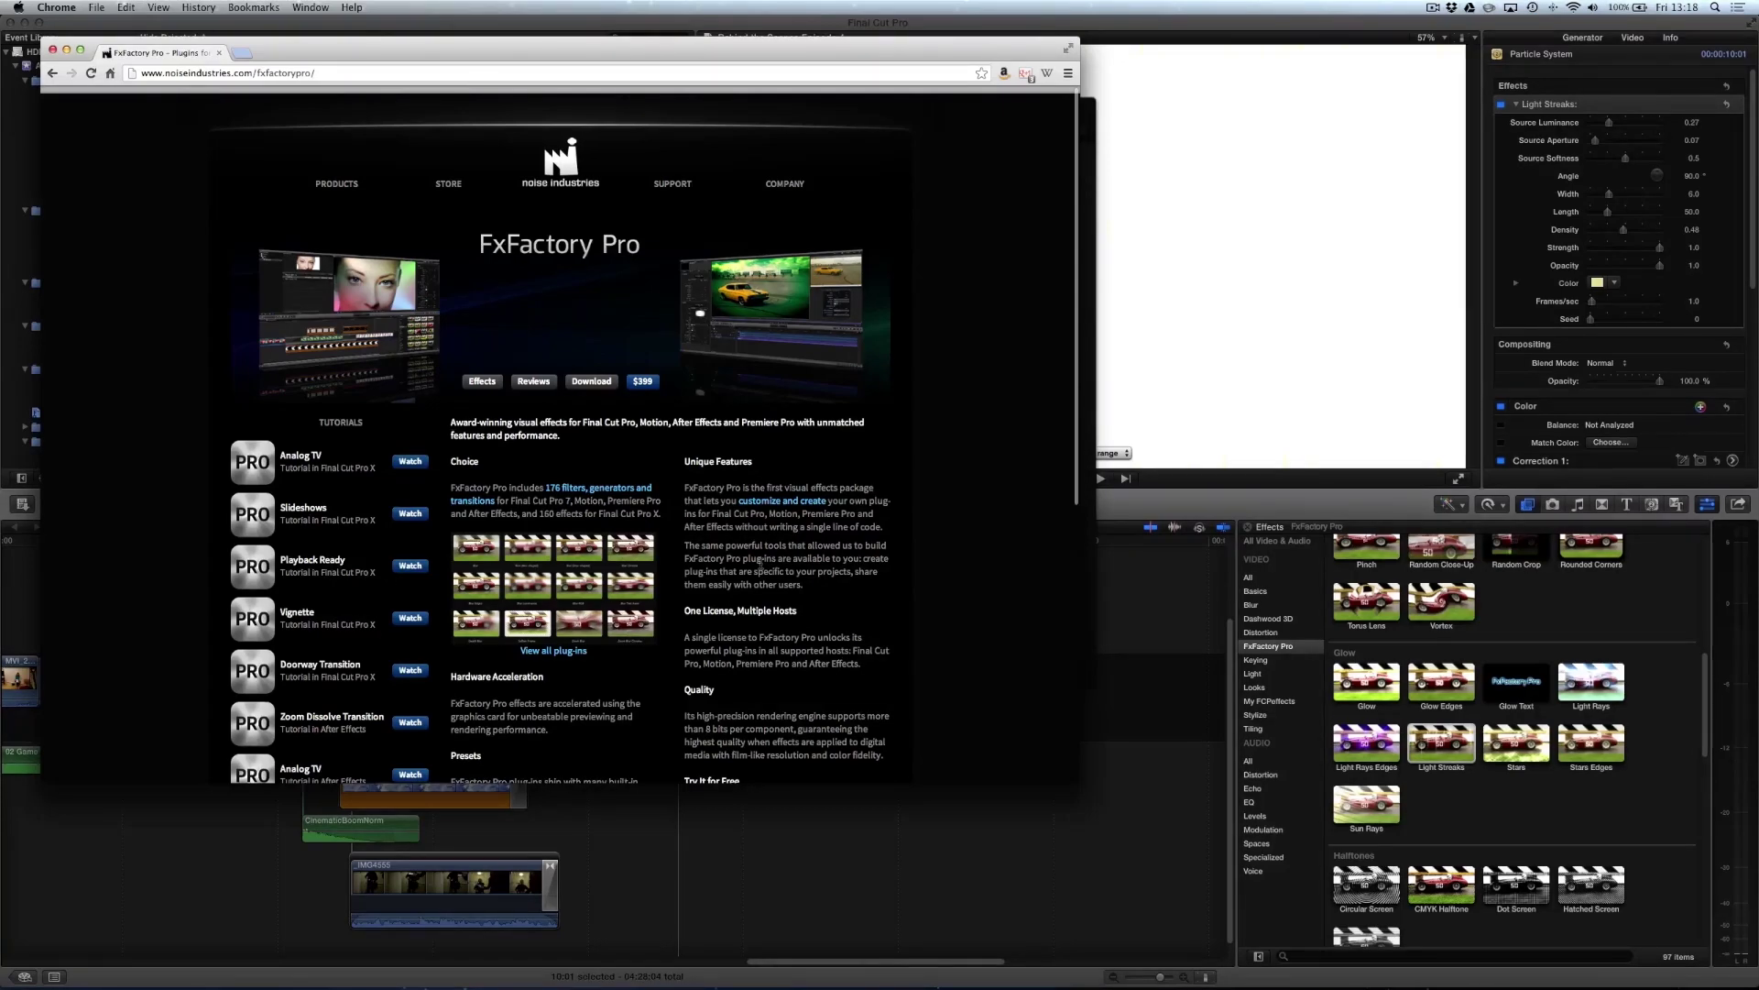
left_click(641, 380)
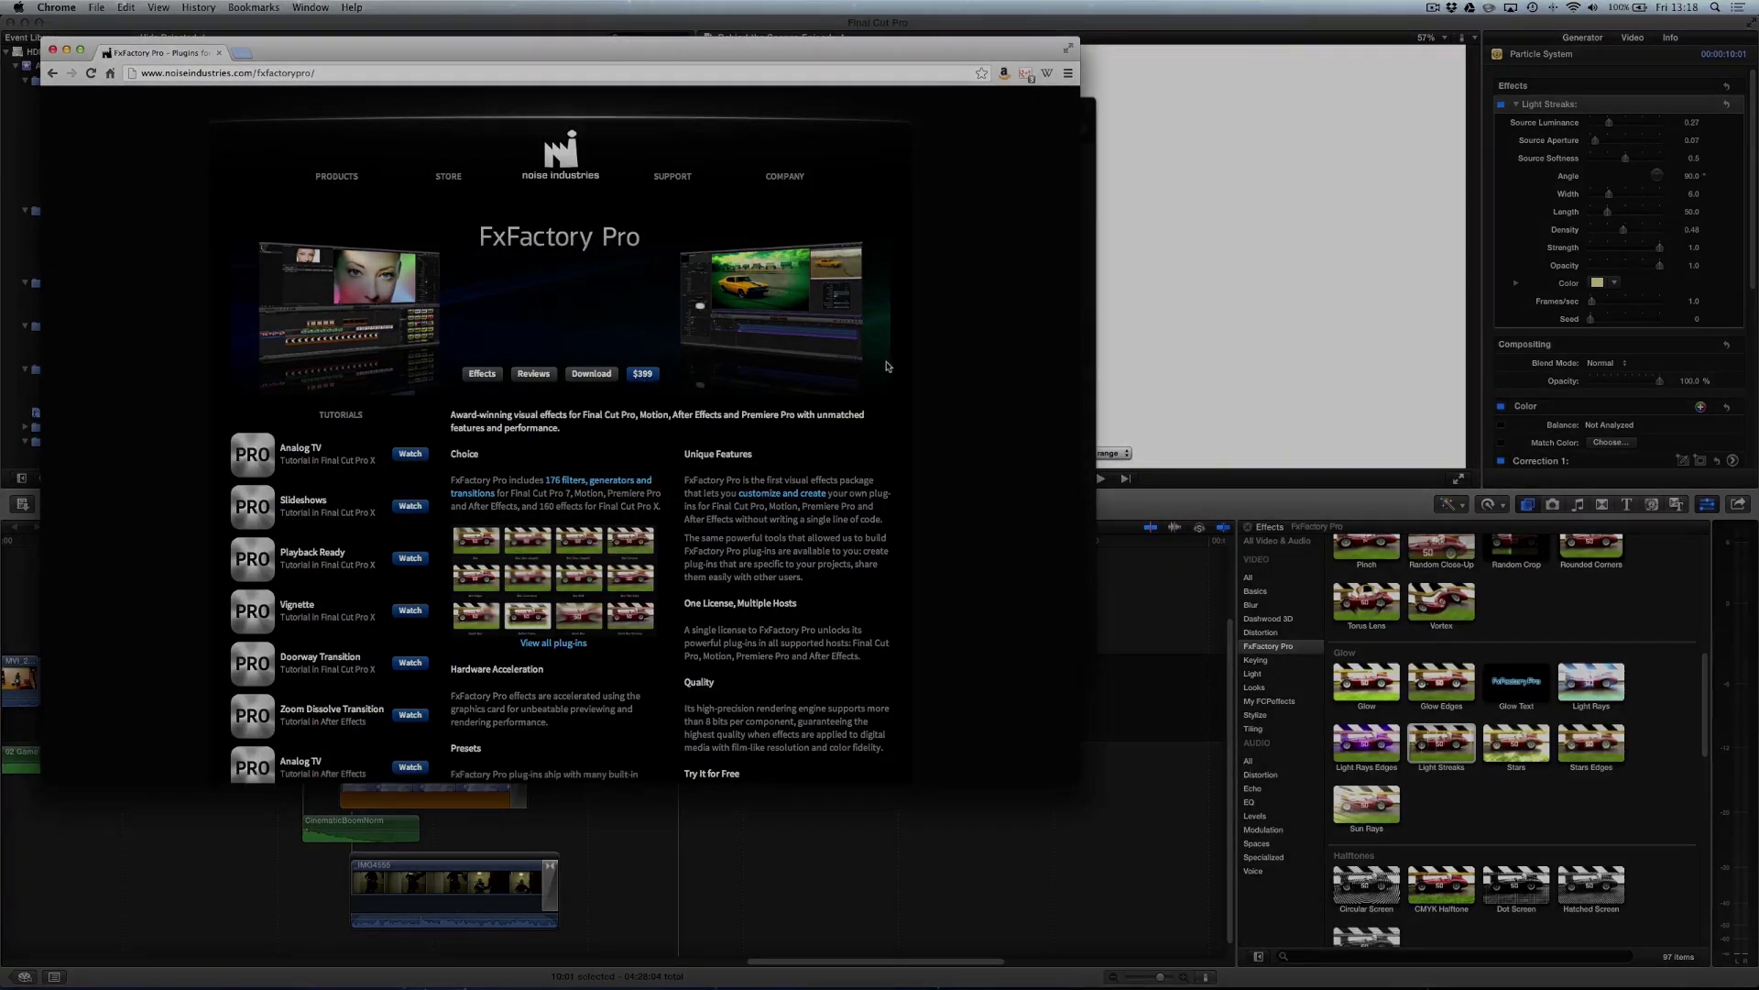